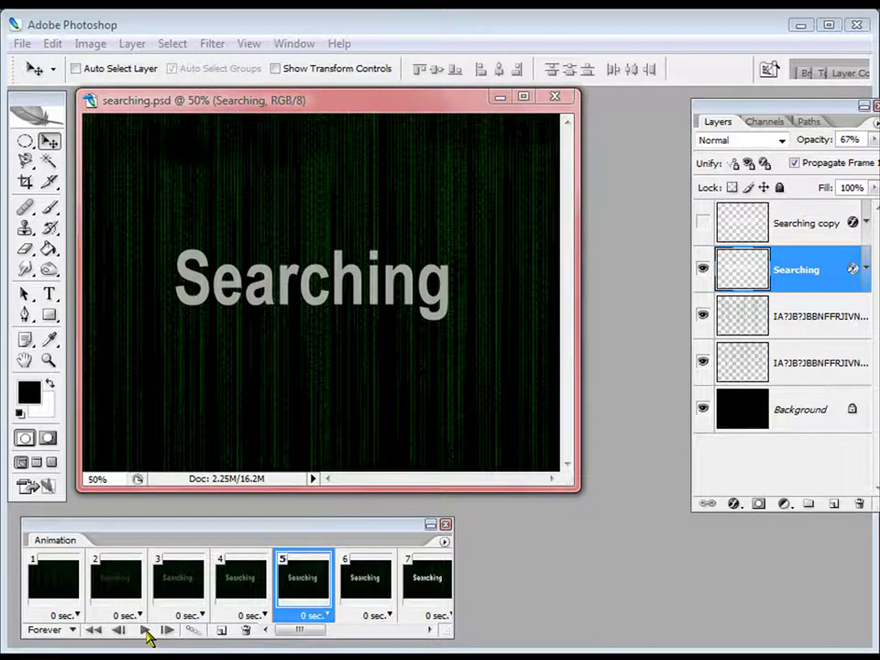
Step: Play and stop the Searching animation preview, then minimize searching.psd
left_click(146, 631)
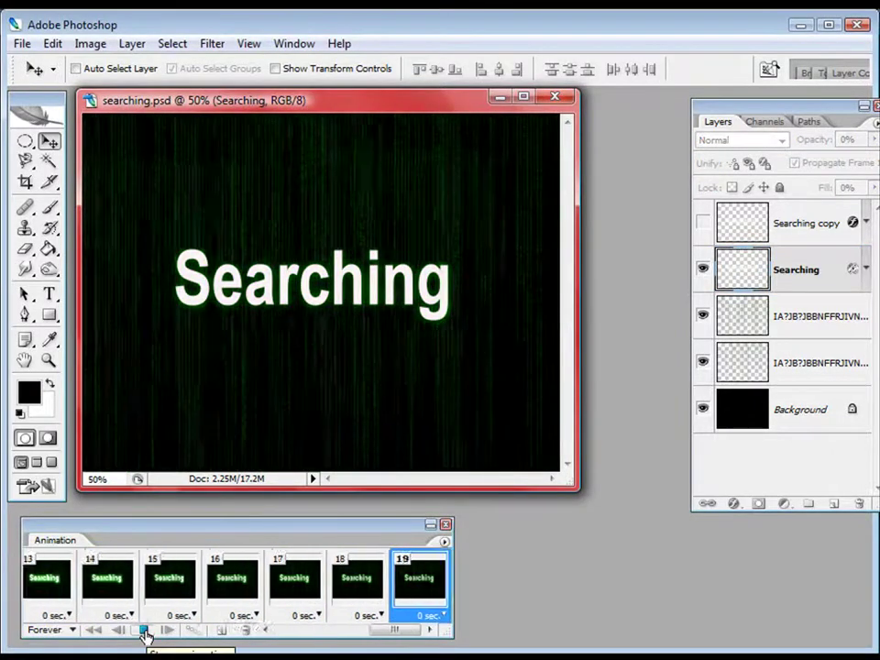
left_click(144, 632)
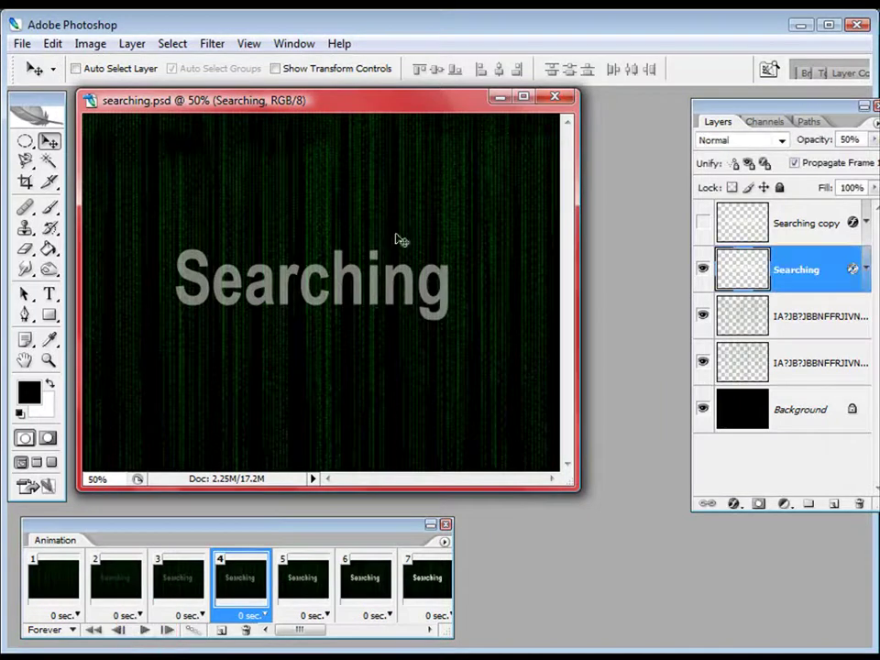
left_click(498, 96)
Step: Create a new document from the 1024 × 768 pixel preset
left_click(20, 43)
left_click(31, 60)
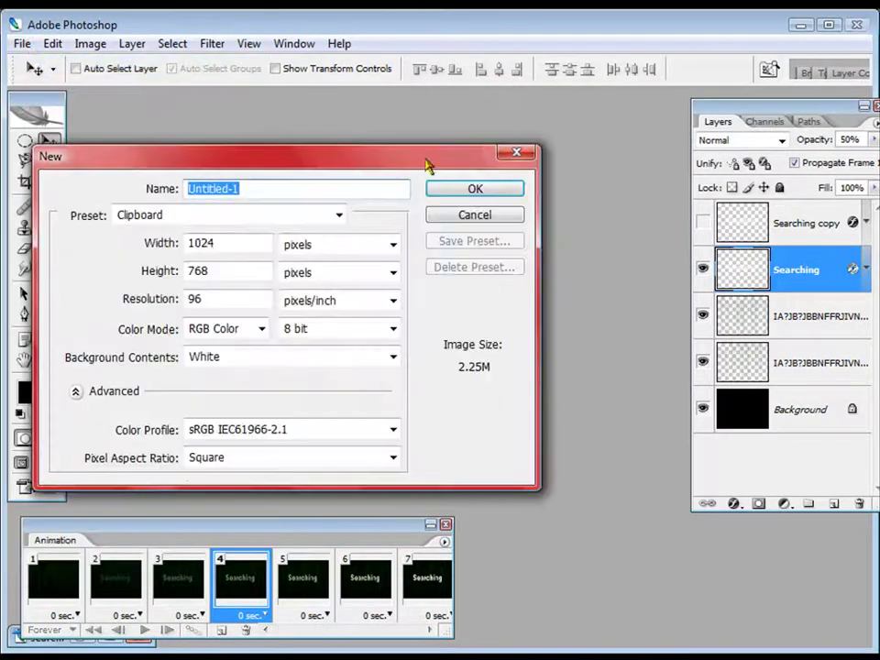
left_click(304, 215)
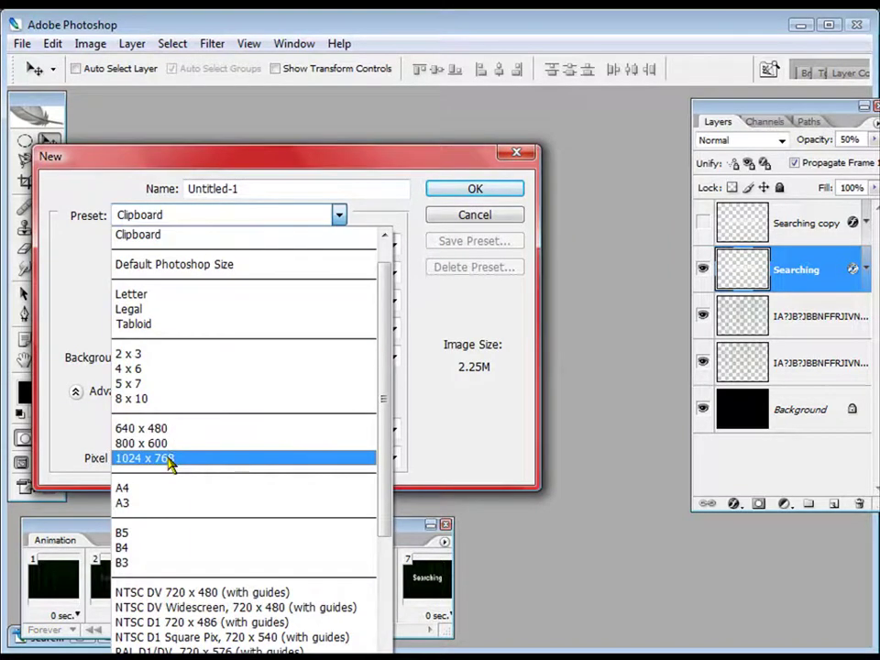
left_click(170, 459)
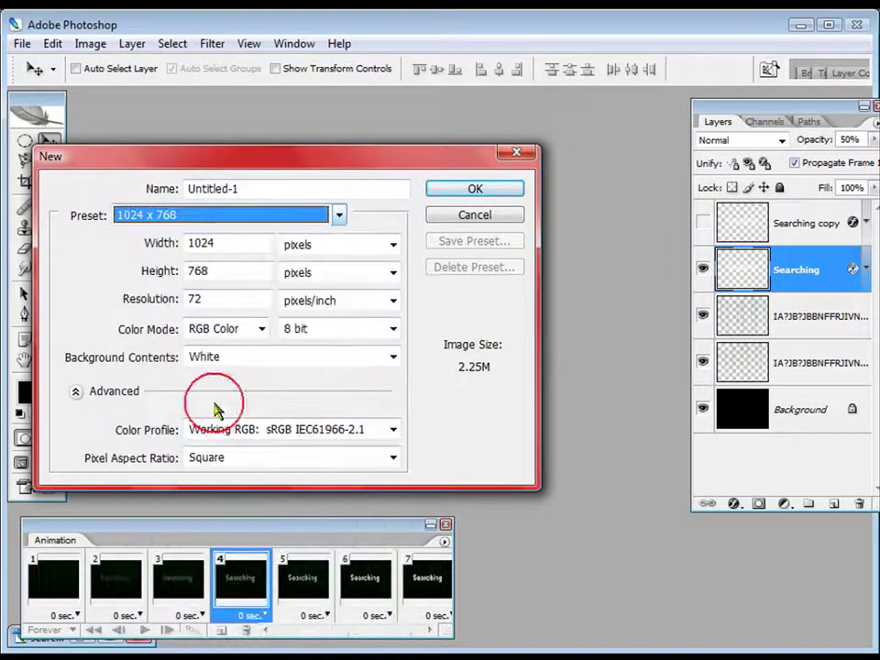
left_click(456, 190)
left_click_drag(229, 112, 217, 109)
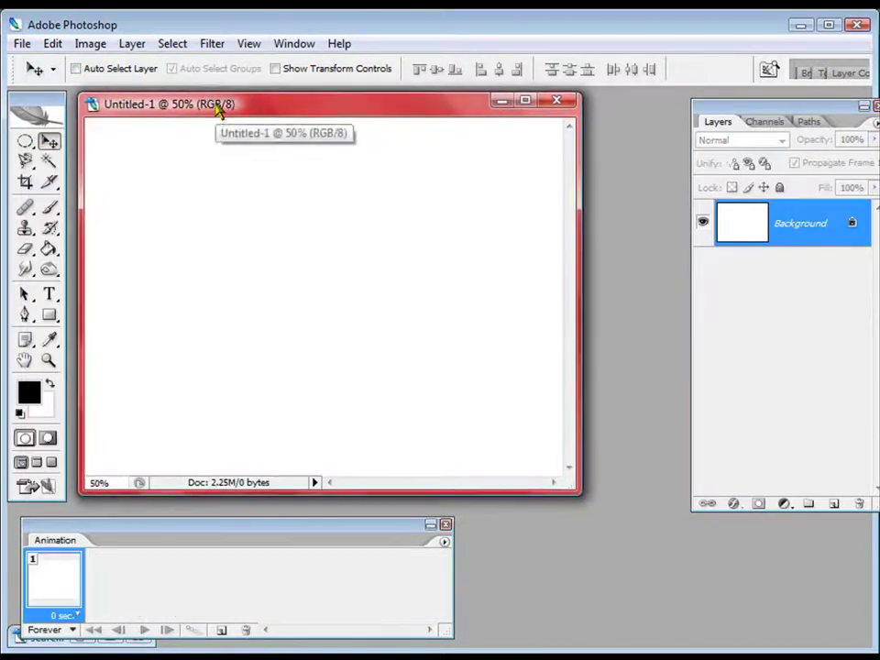
Step: Fill the Untitled-1 canvas with solid black using the Paint Bucket
left_click(48, 248)
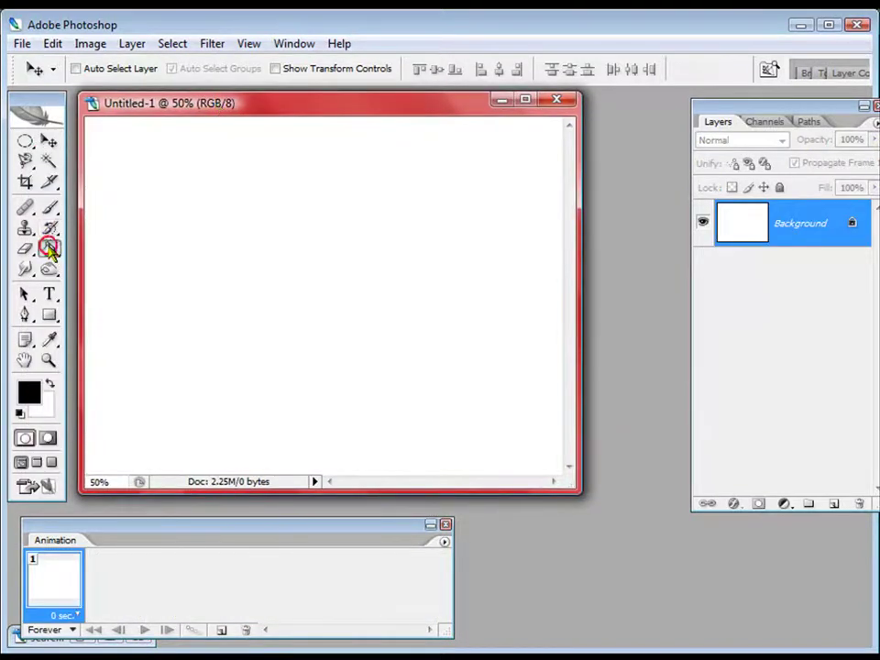
left_click(145, 247)
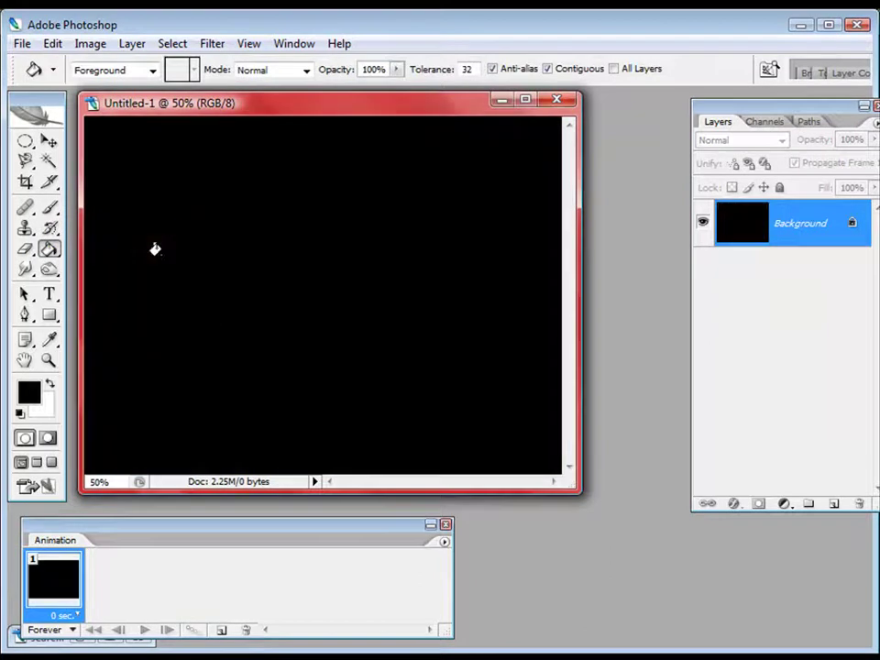
left_click(50, 144)
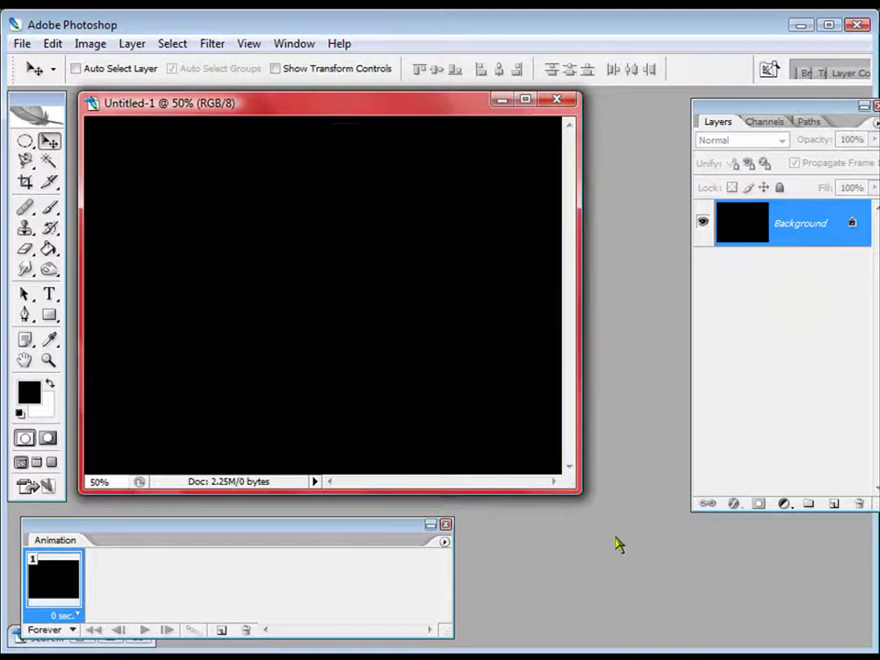
left_click_drag(578, 492, 613, 524)
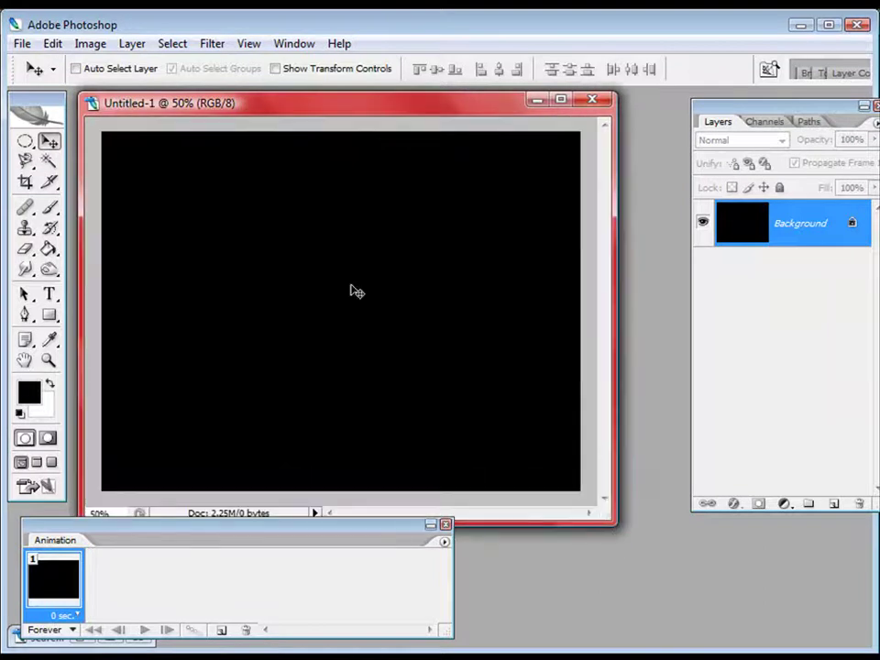
left_click_drag(259, 112, 250, 110)
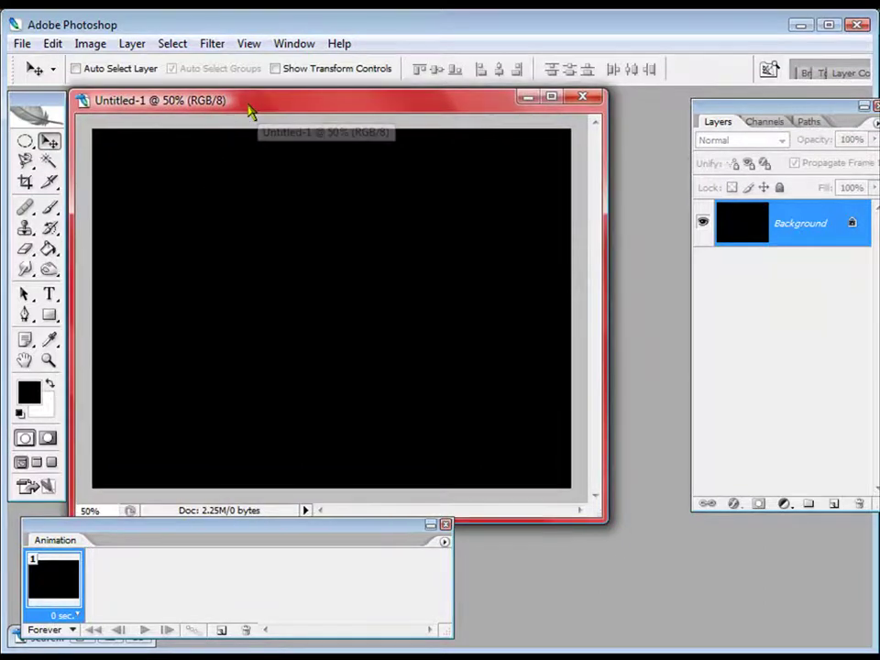
Step: Start a text layer left of centre with white as the text colour
left_click(51, 296)
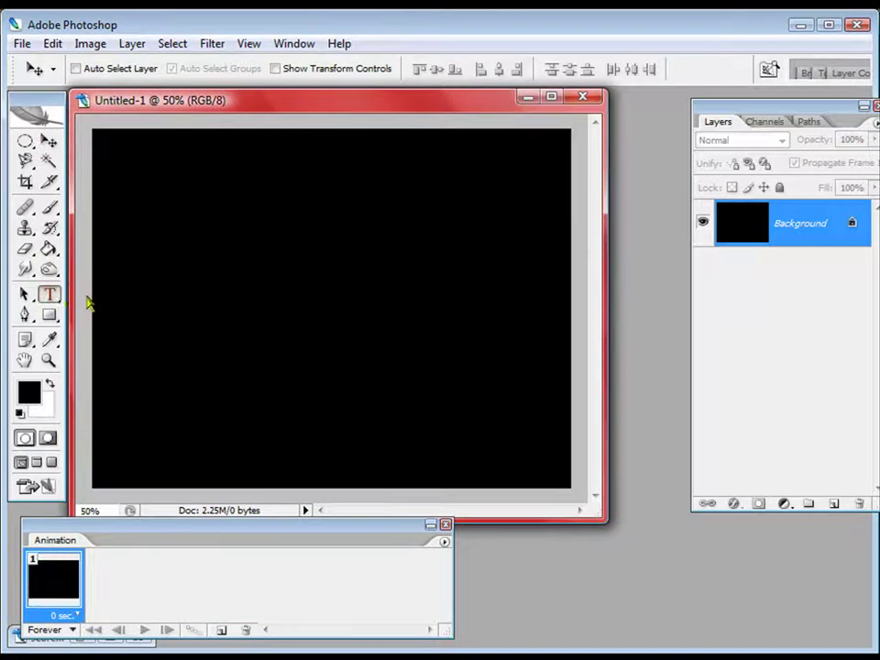
left_click(151, 302)
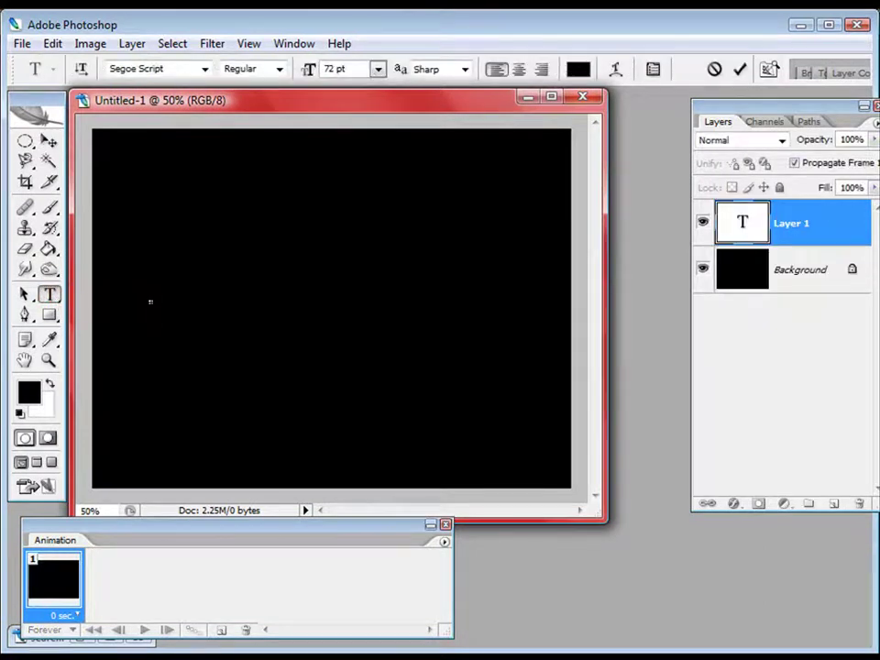
type("Hi")
key("BackSpace")
key("BackSpace")
left_click(578, 69)
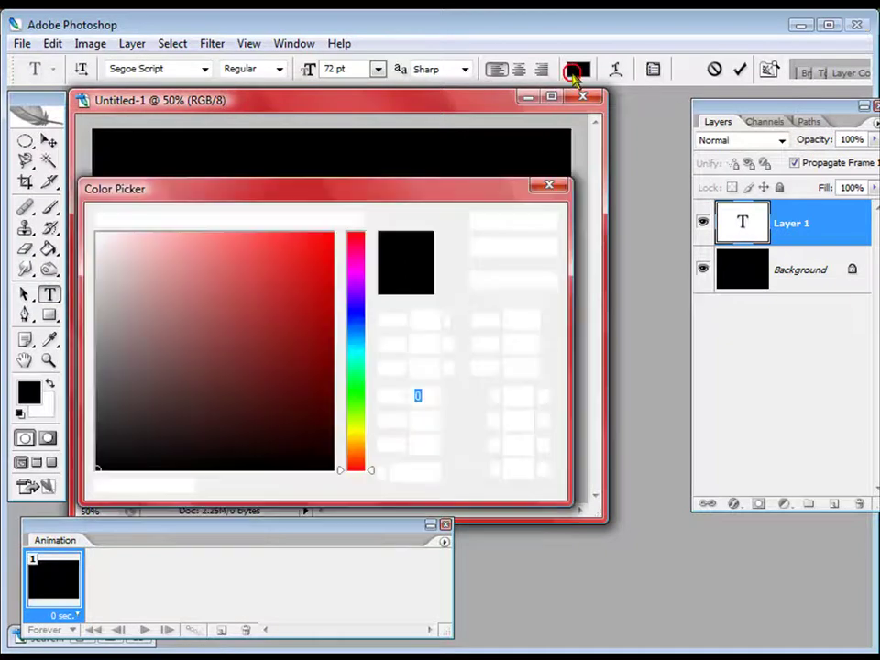
left_click(96, 235)
left_click(512, 222)
Step: Type 'Code Breaking' and set it in the Impact font
type("C")
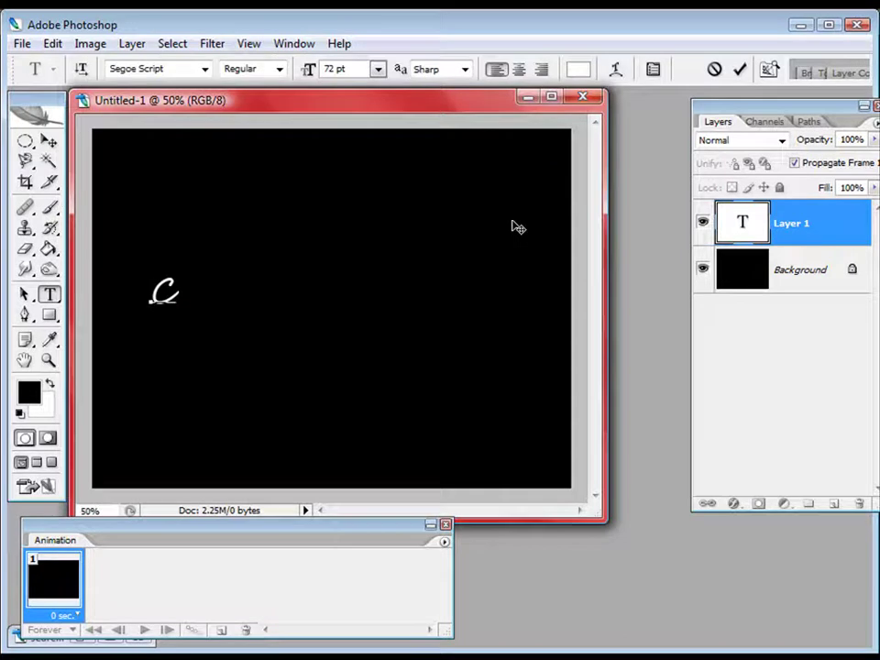
type("ode Breaking")
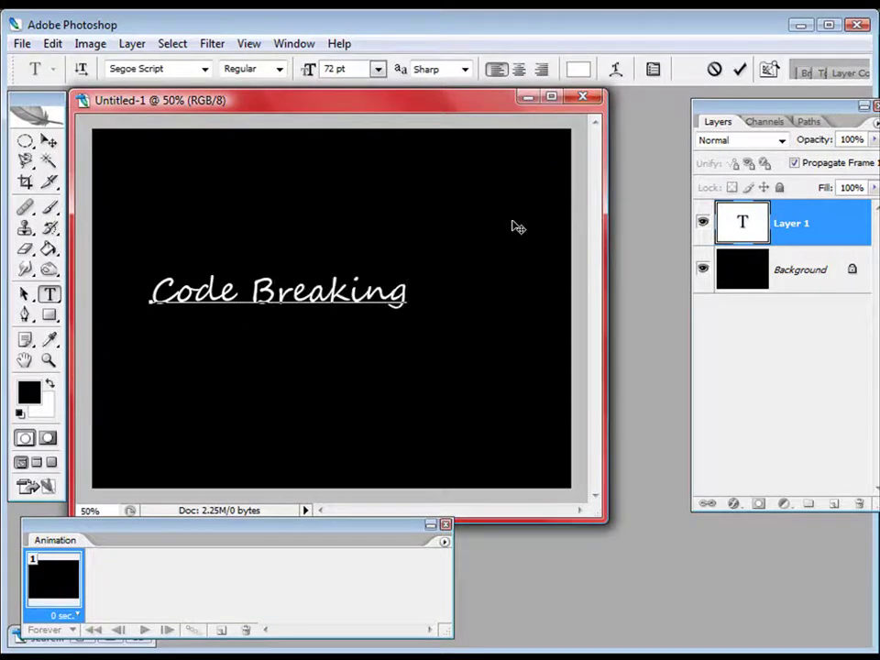
key("ctrl+a")
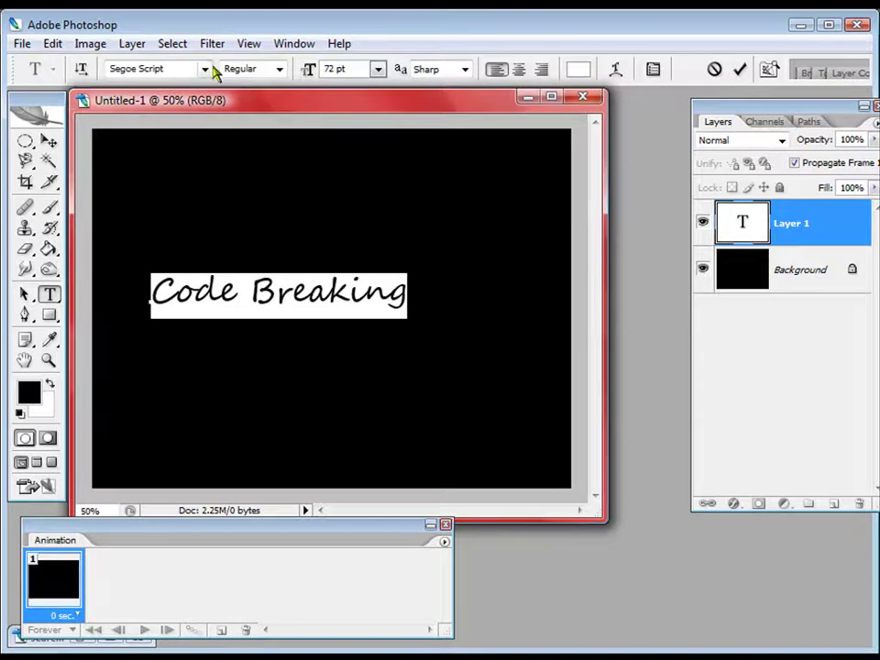
left_click(175, 70)
type("Impa")
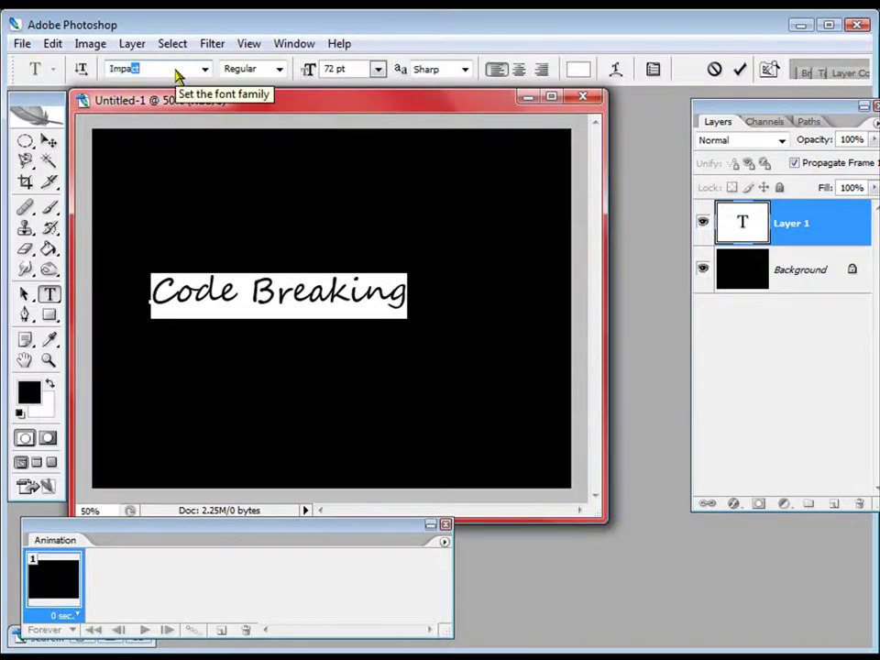
type("ct")
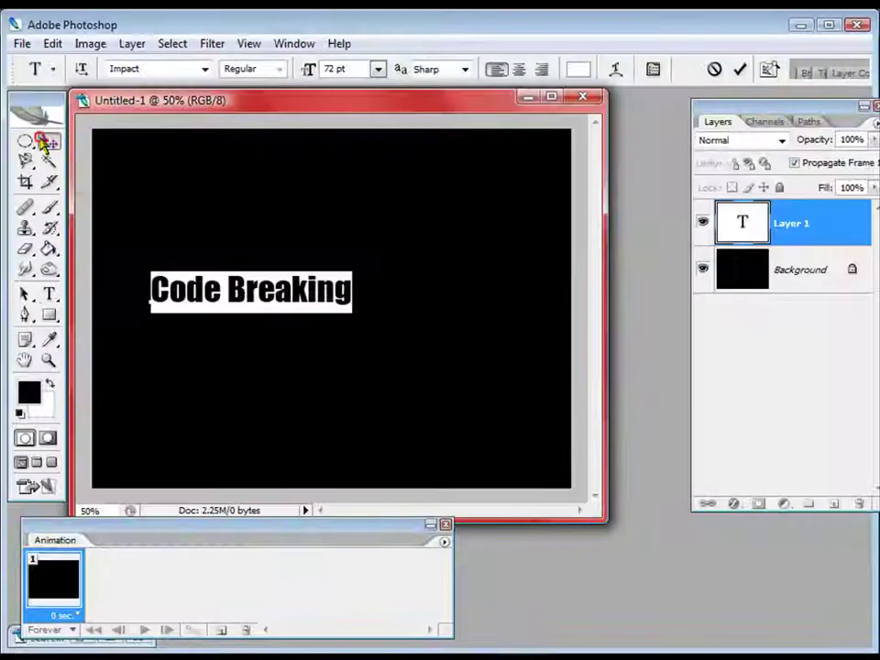
key("ctrl+Return")
Step: Scale the Code Breaking text to about 200% and move it about 20 px lower
key("v")
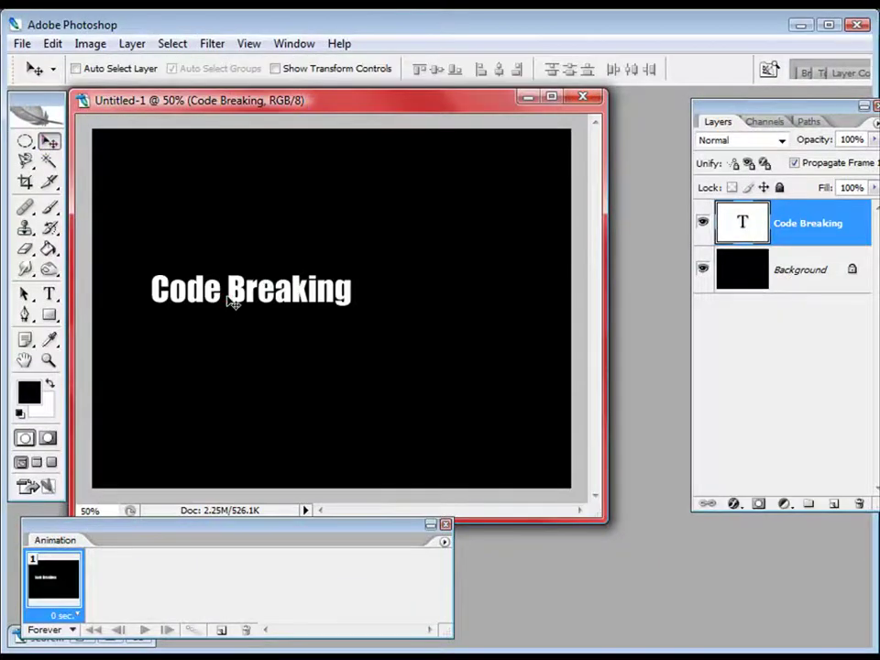
key("ctrl+t")
left_click_drag(356, 269, 539, 236)
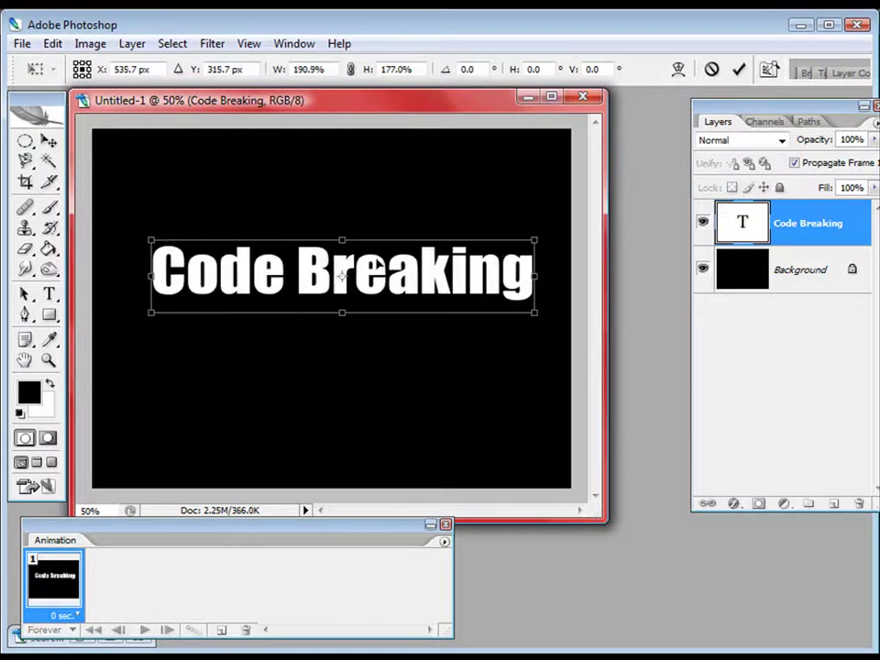
left_click_drag(151, 313, 128, 325)
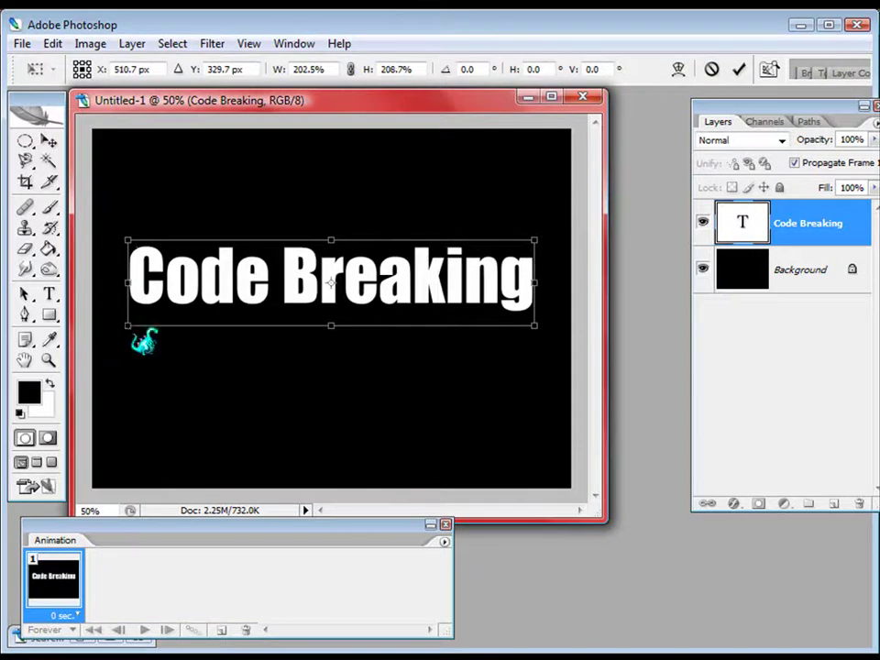
key("Return")
left_click_drag(335, 250, 332, 270)
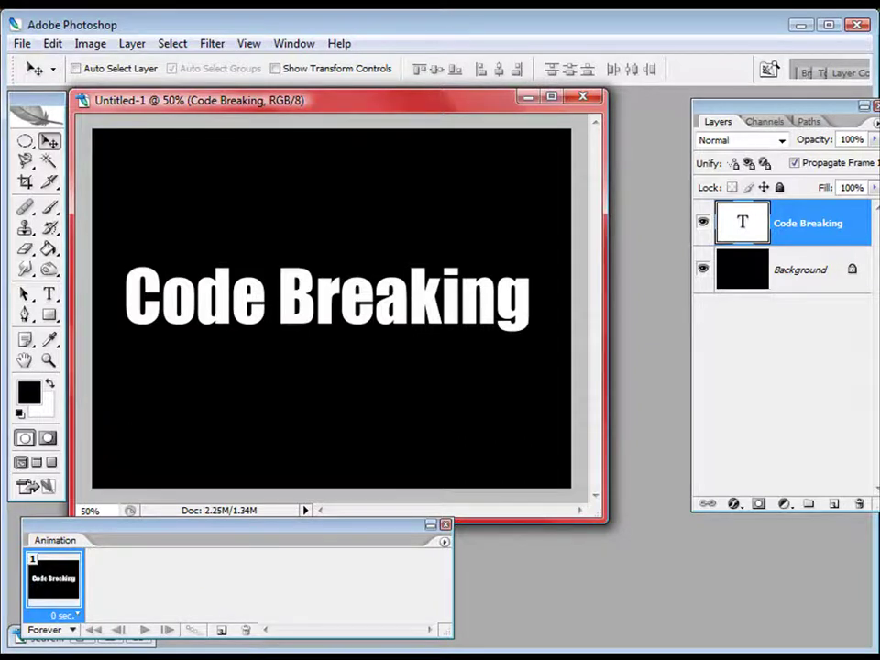
Step: Choose an option from the Windows taskbar's right-click menu
right_click(569, 657)
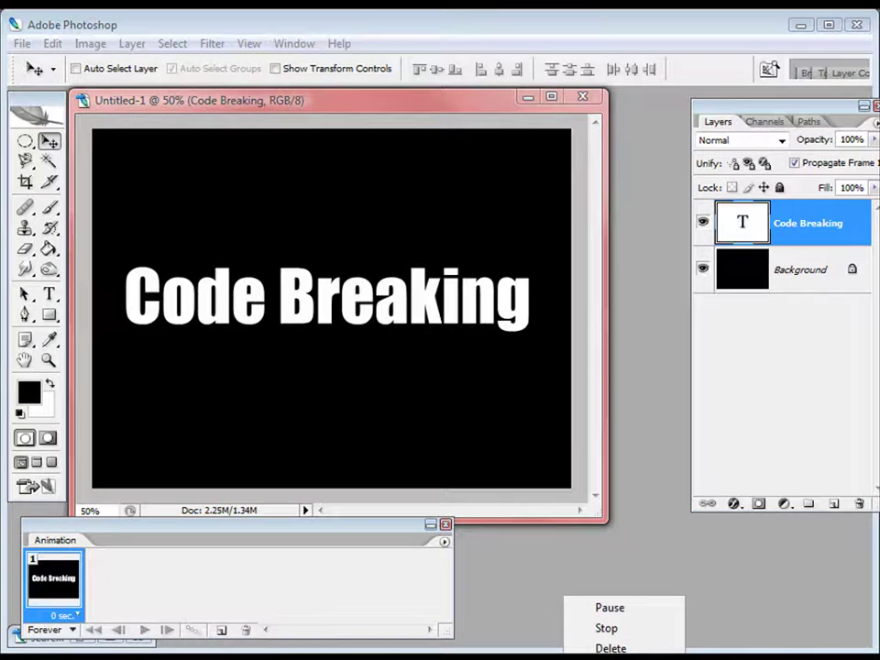
mouse_move(623, 656)
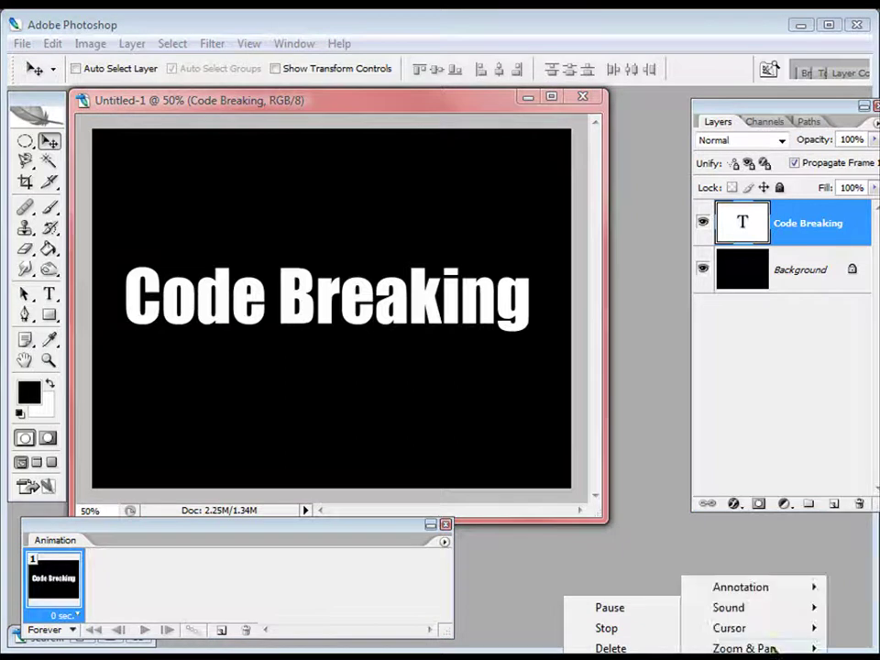
mouse_move(771, 648)
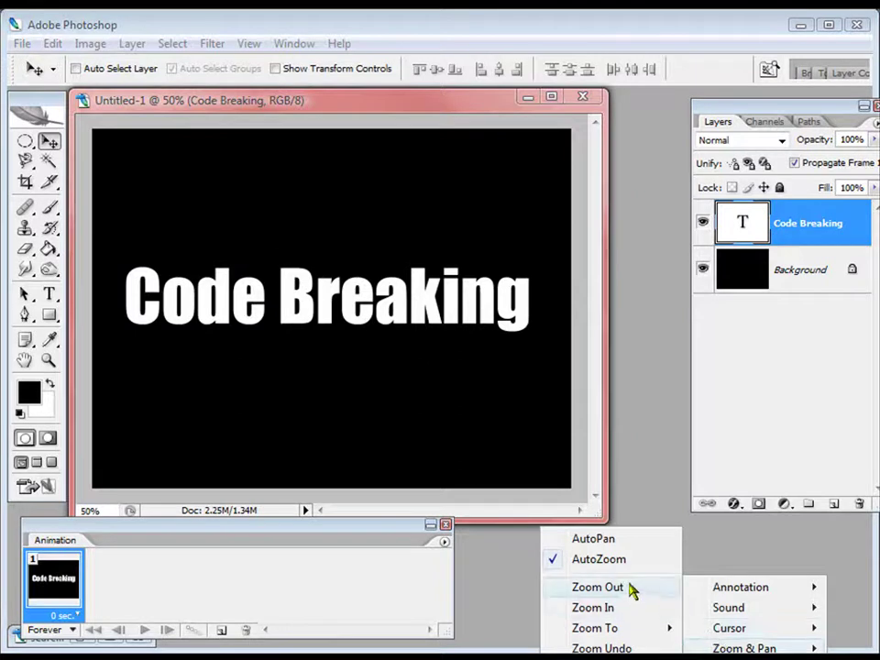
mouse_move(646, 630)
left_click(720, 628)
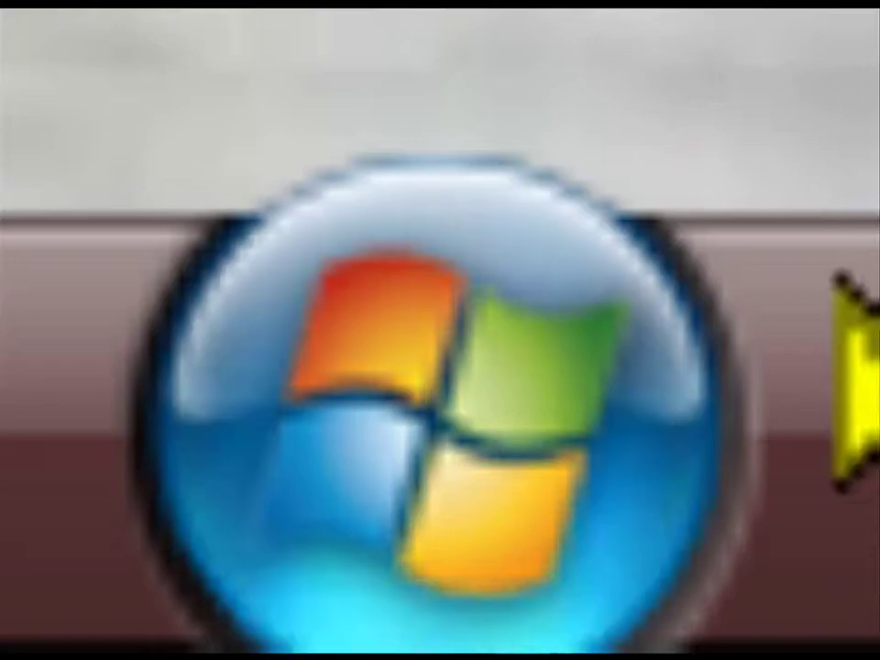
Step: Bring up the Windows Start menu with the Windows key
left_click(495, 487)
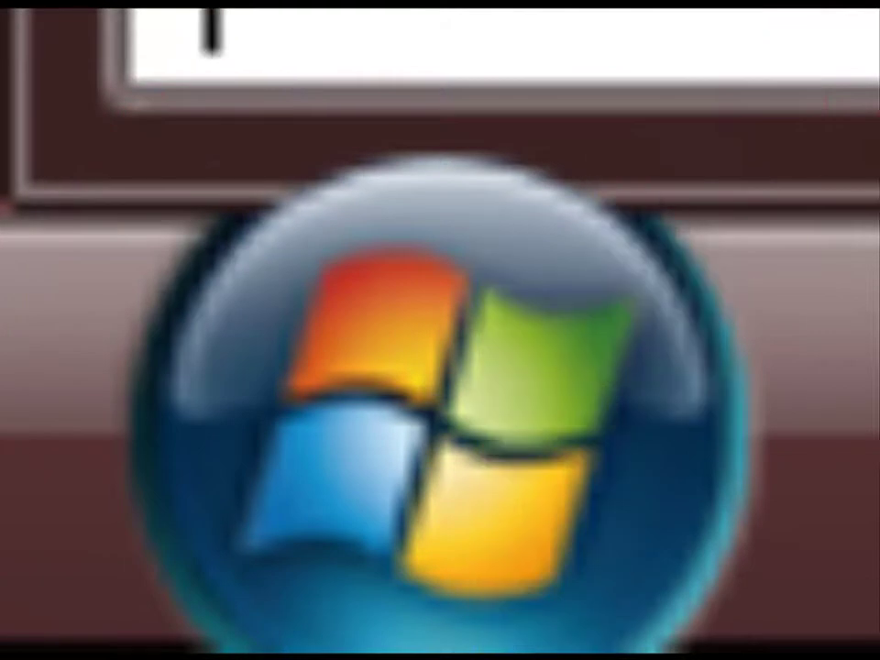
key("Escape")
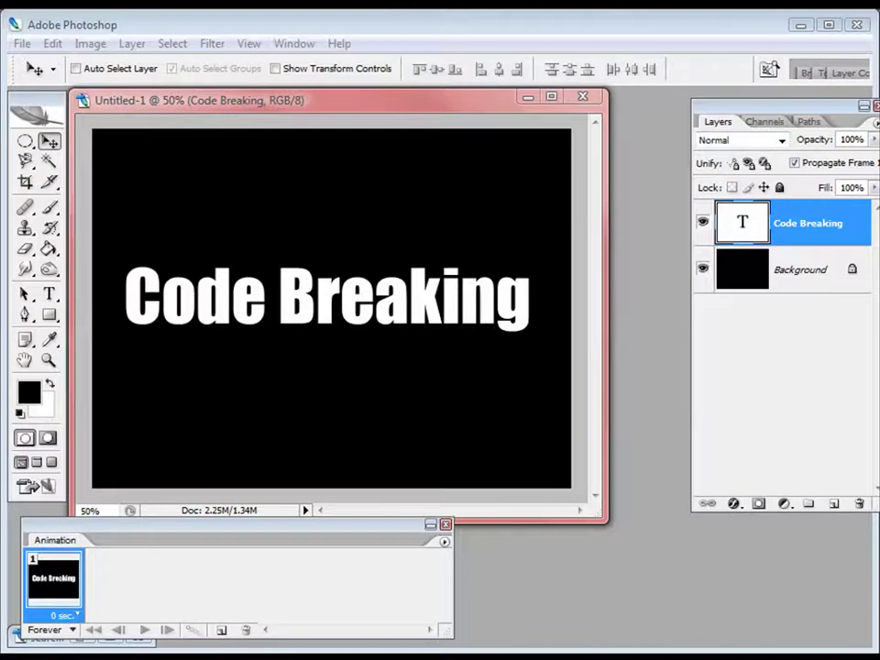
key("super")
key("super")
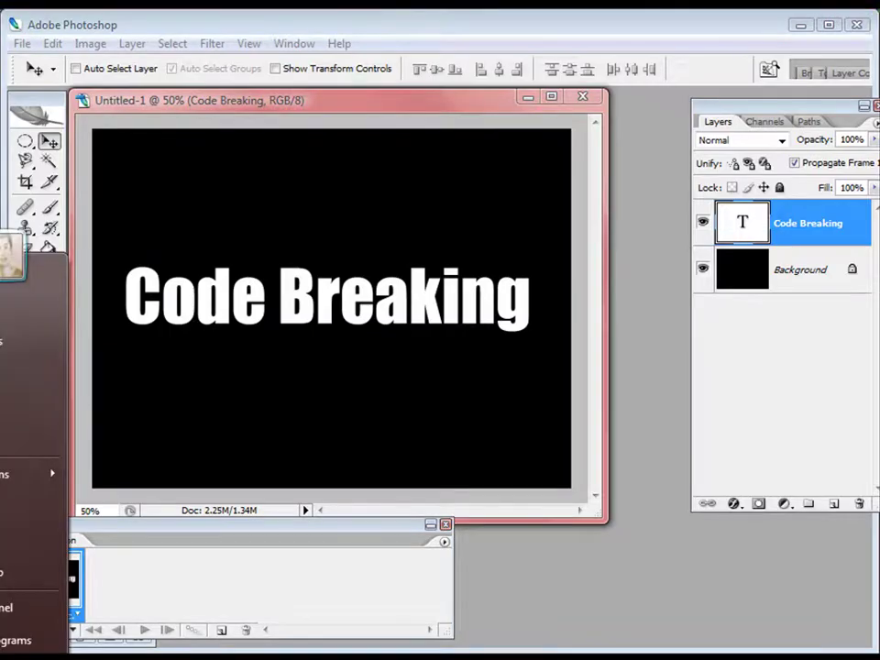
Step: Launch Notepad and bring up its Open dialog on the Desktop folder
key("Return")
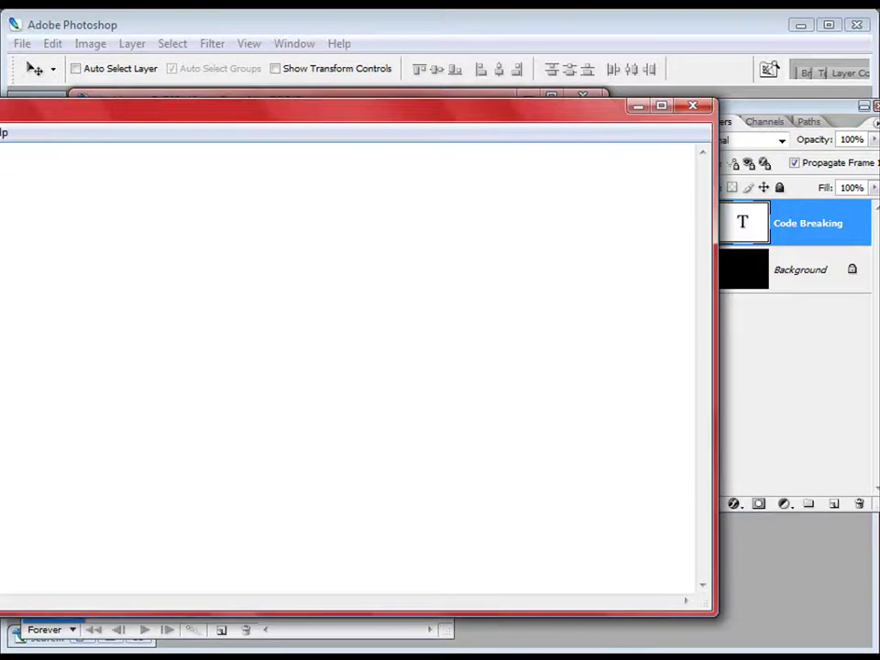
left_click_drag(158, 112, 356, 108)
left_click(39, 125)
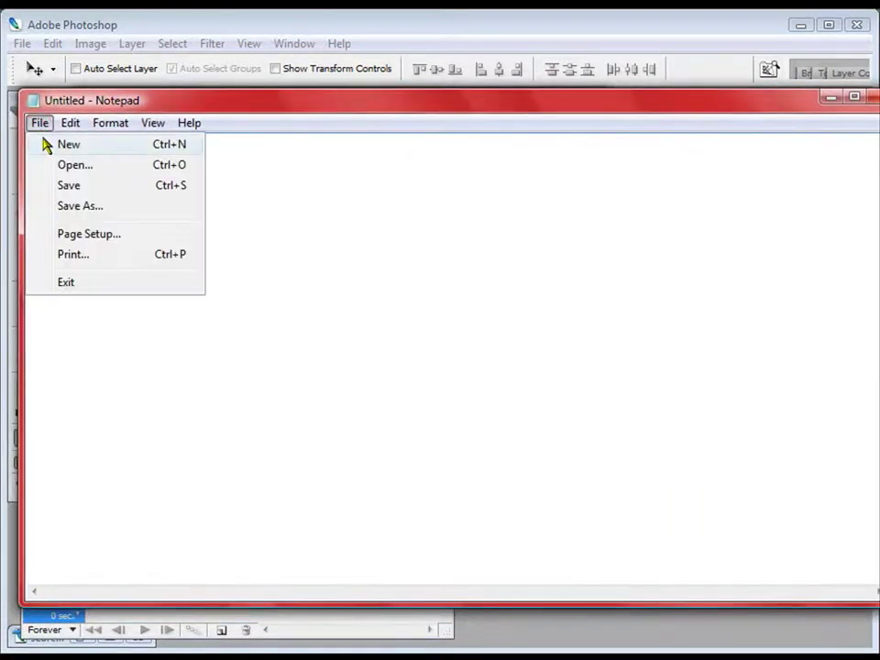
left_click(47, 166)
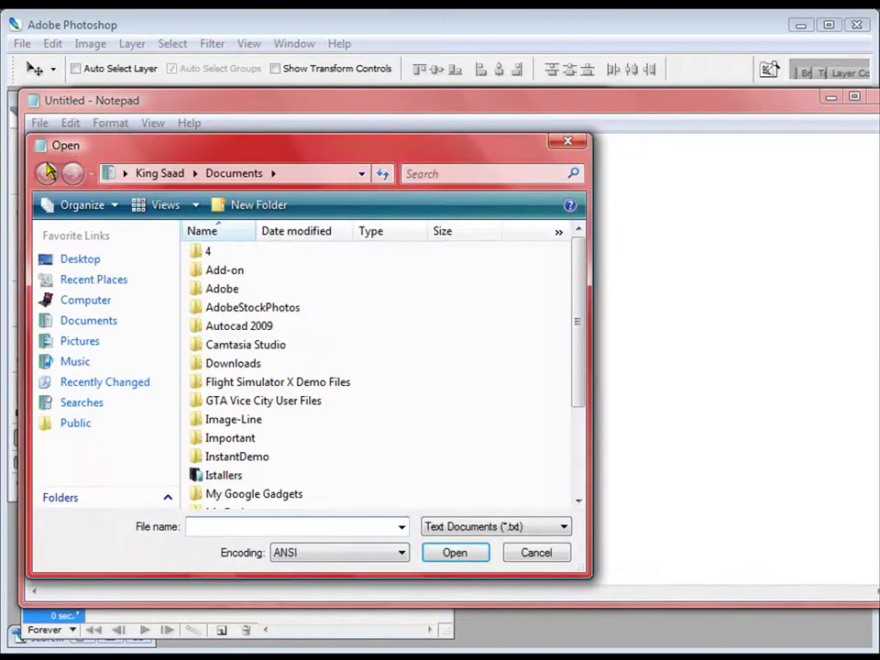
left_click(126, 263)
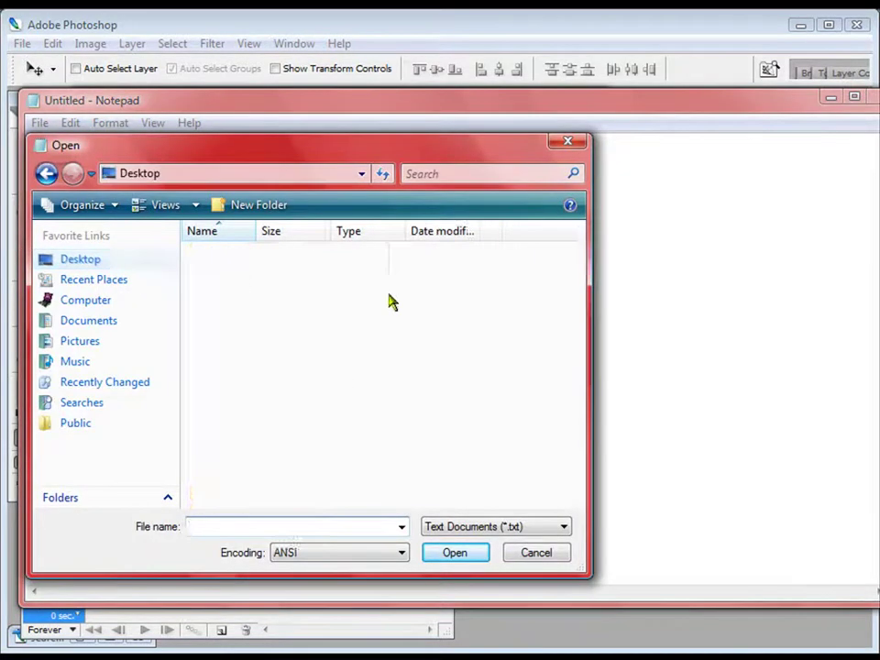
left_click_drag(576, 300, 591, 446)
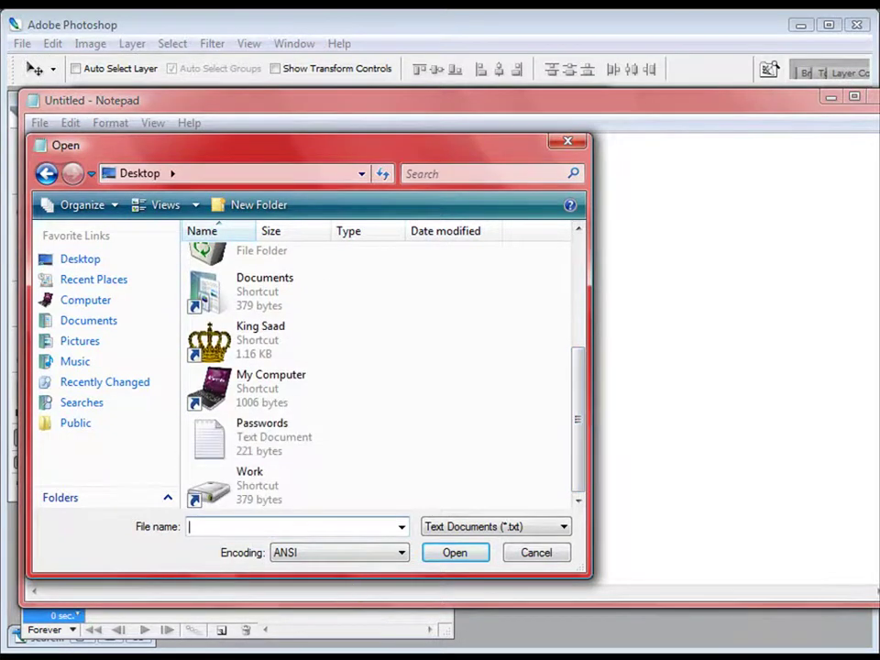
Step: Switch the file type to All Files and scroll to the 001-full image
left_click(520, 537)
left_click(474, 553)
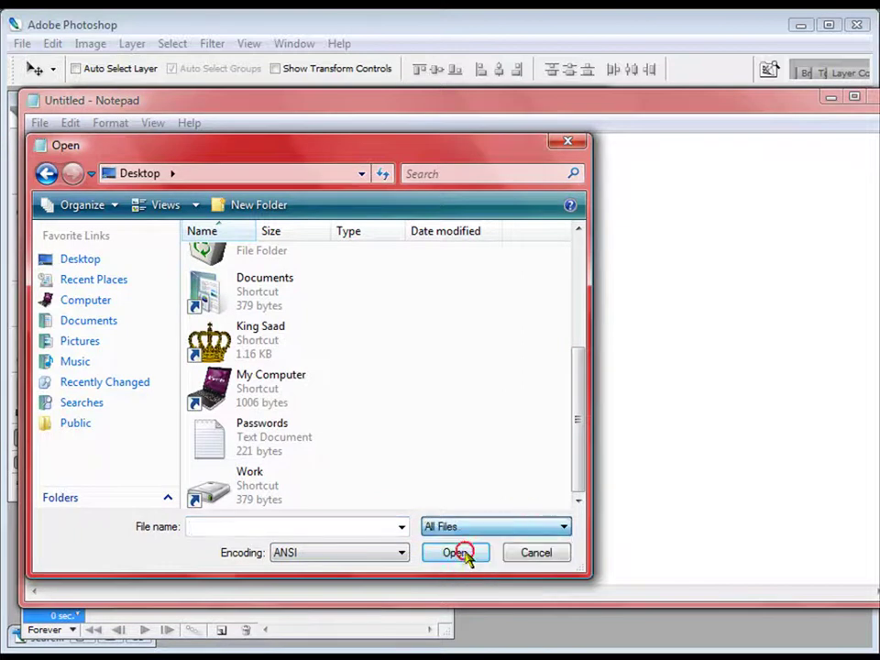
mouse_move(576, 275)
left_mouse_down()
mouse_move(579, 311)
mouse_move(580, 267)
left_mouse_up()
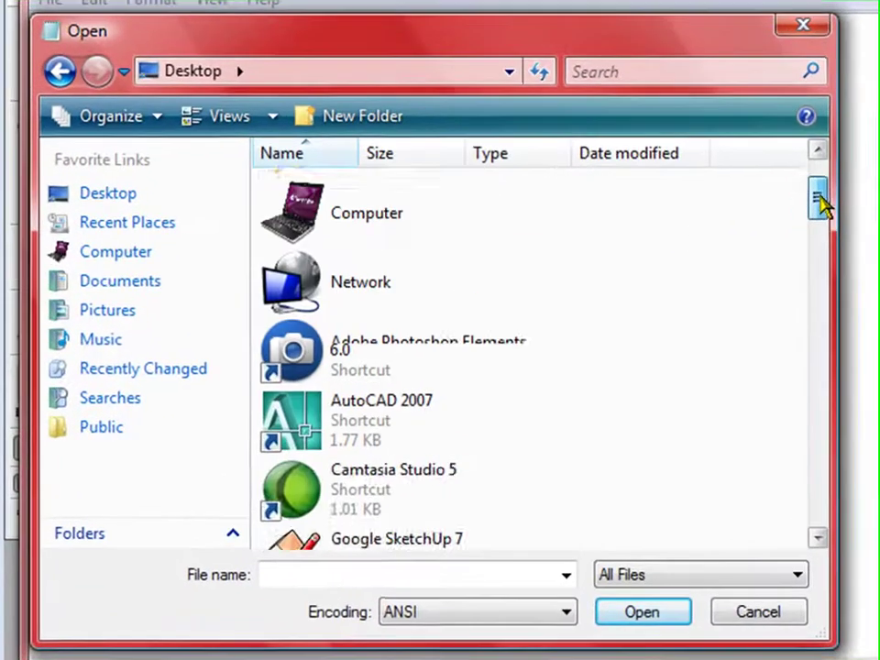
left_click_drag(821, 203, 821, 321)
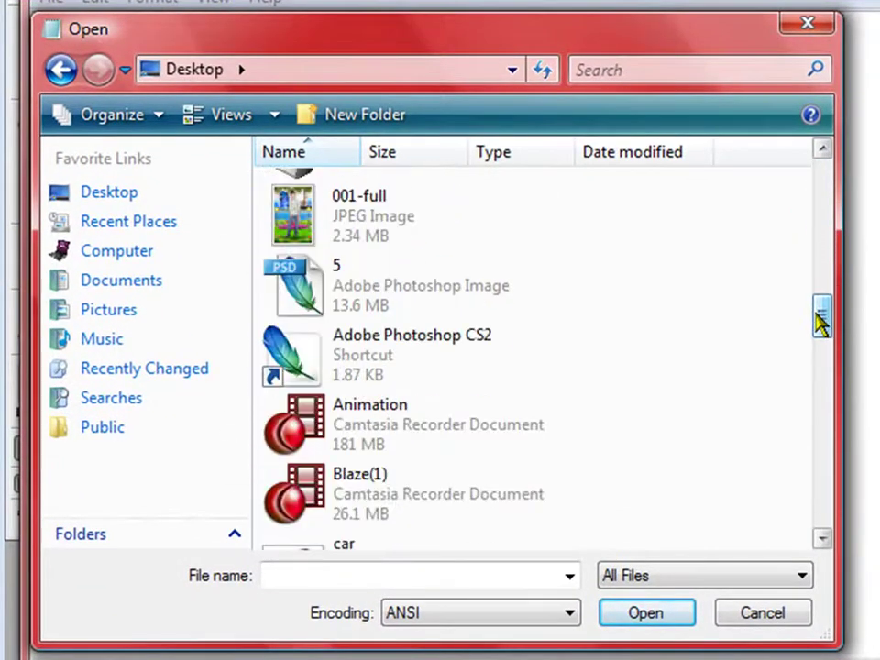
Step: Open 001-full as text, copy a large block of its characters, and close Notepad
double_click(375, 213)
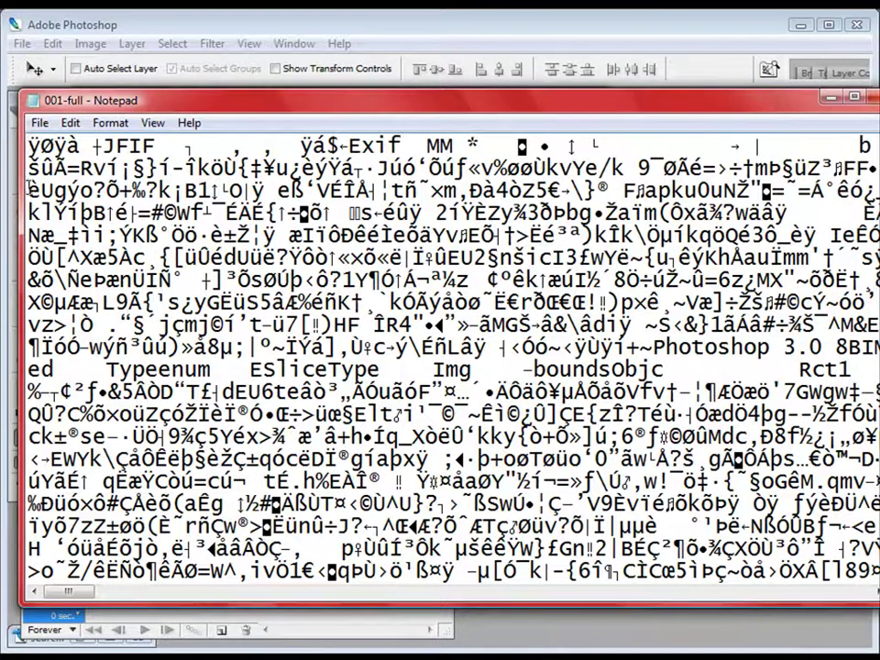
left_click_drag(30, 188, 640, 311)
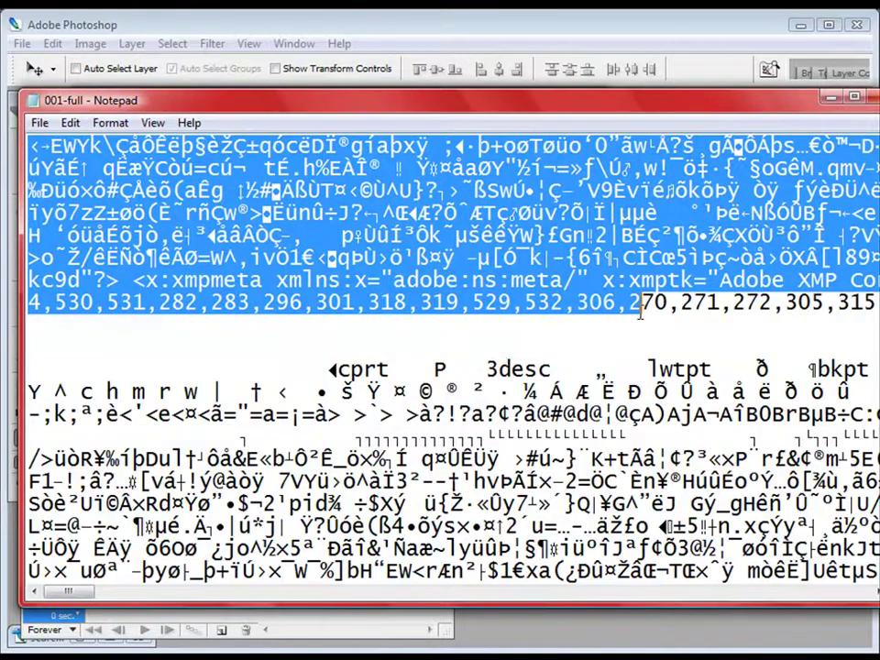
right_click(350, 201)
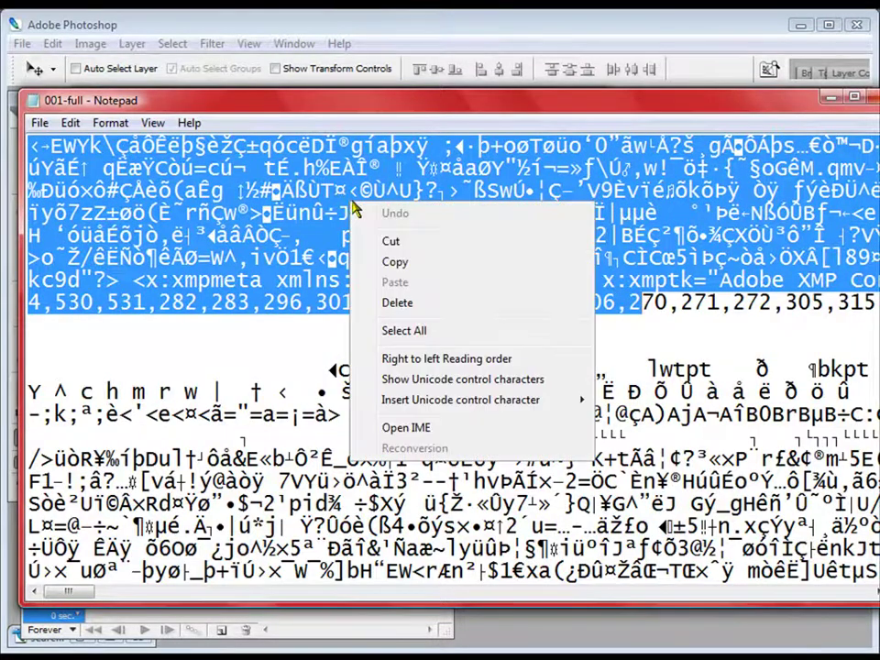
left_click(417, 273)
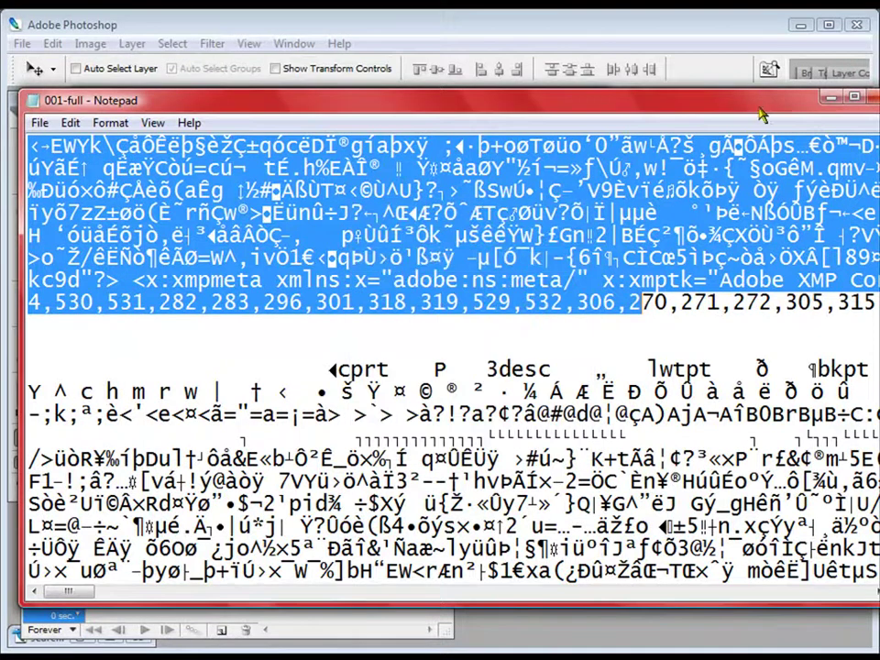
left_click_drag(576, 99, 411, 83)
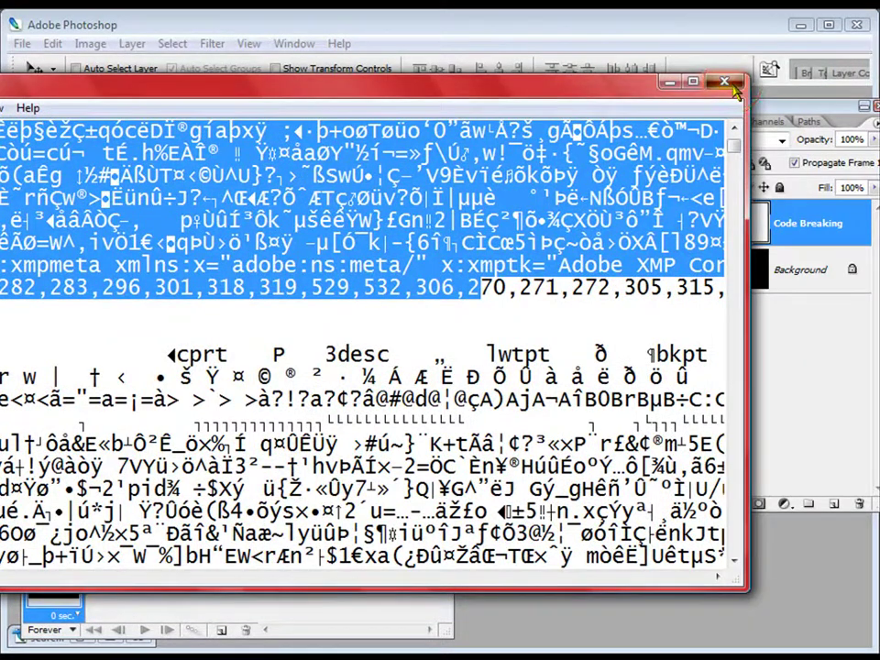
left_click(726, 82)
left_click(378, 114)
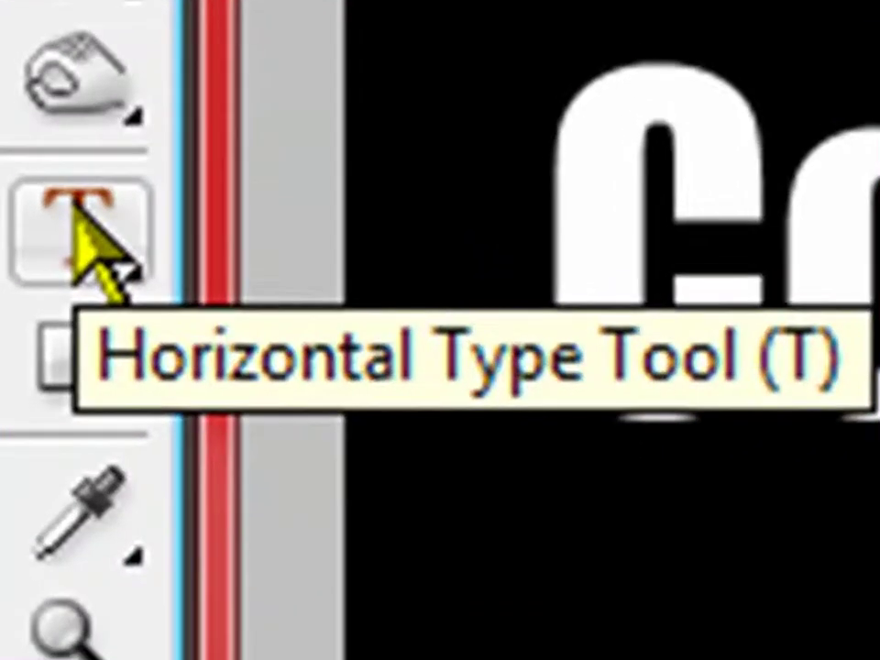
left_click(76, 211)
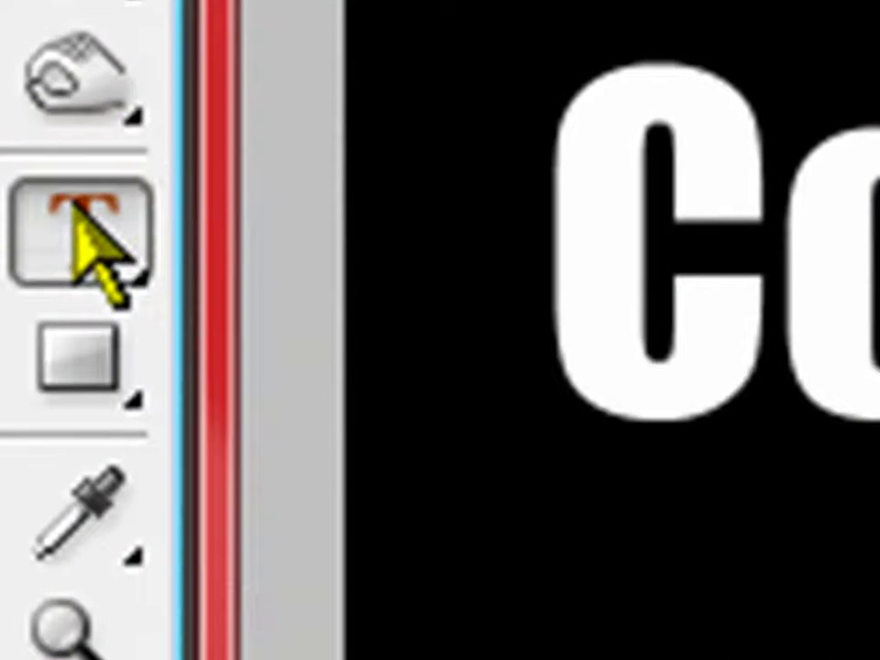
left_click(73, 213)
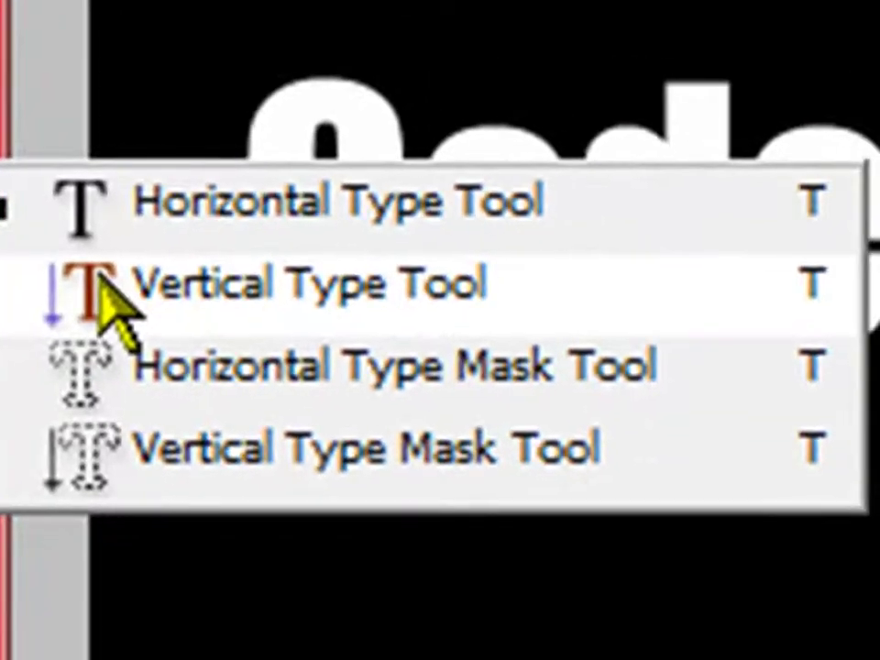
left_click(108, 292)
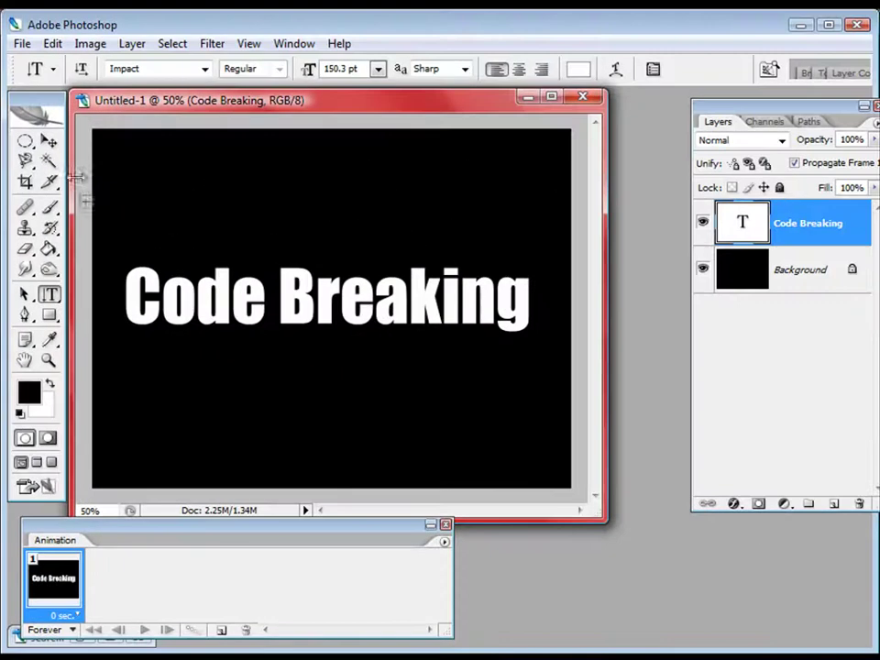
left_click_drag(92, 129, 236, 528)
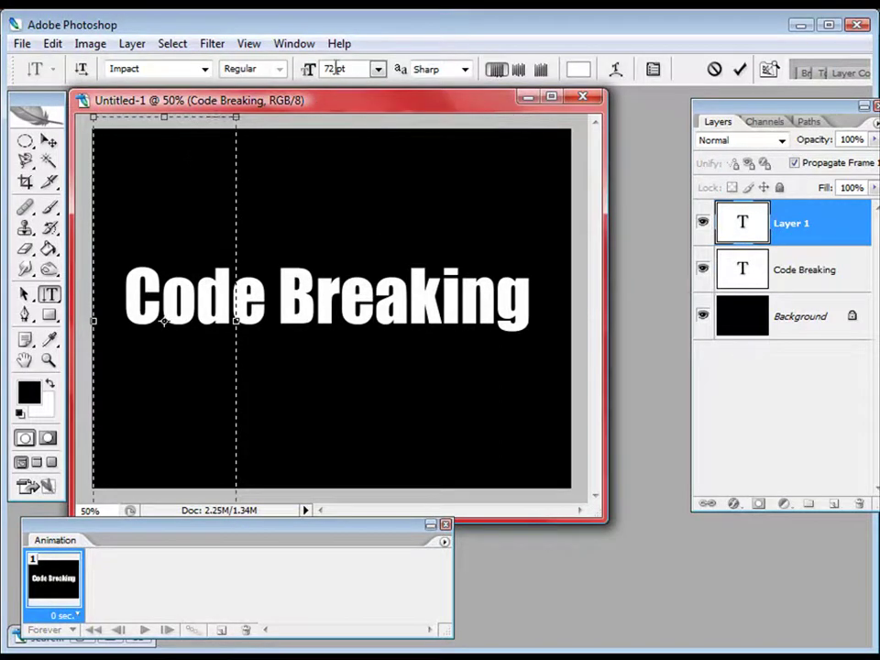
left_click(377, 70)
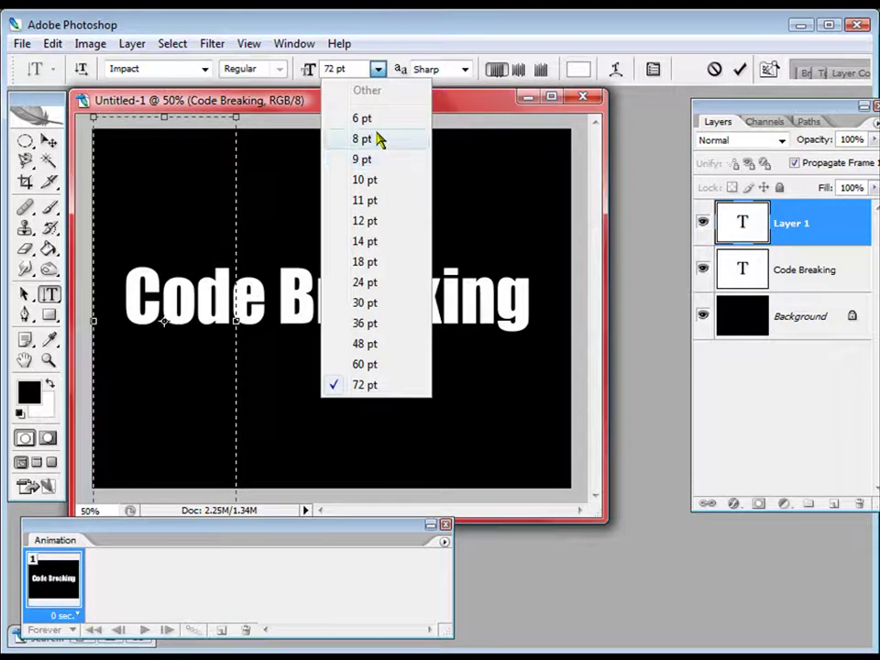
left_click(375, 179)
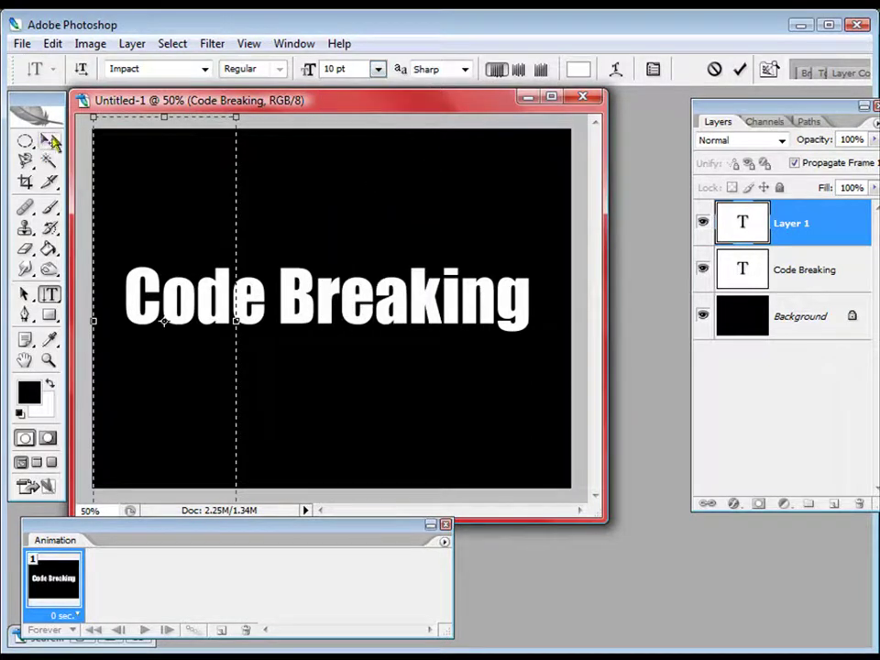
left_click(51, 139)
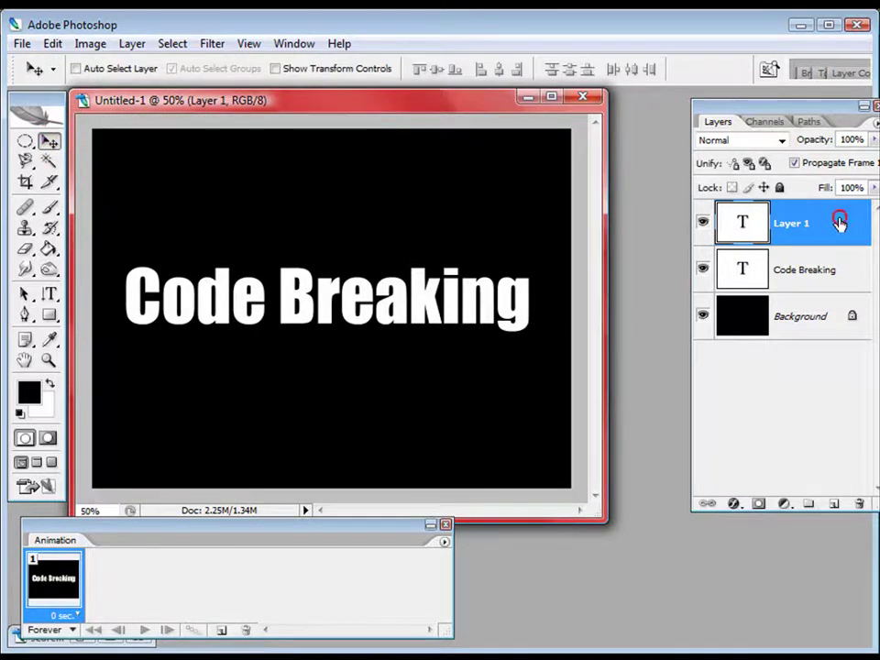
left_click(860, 505)
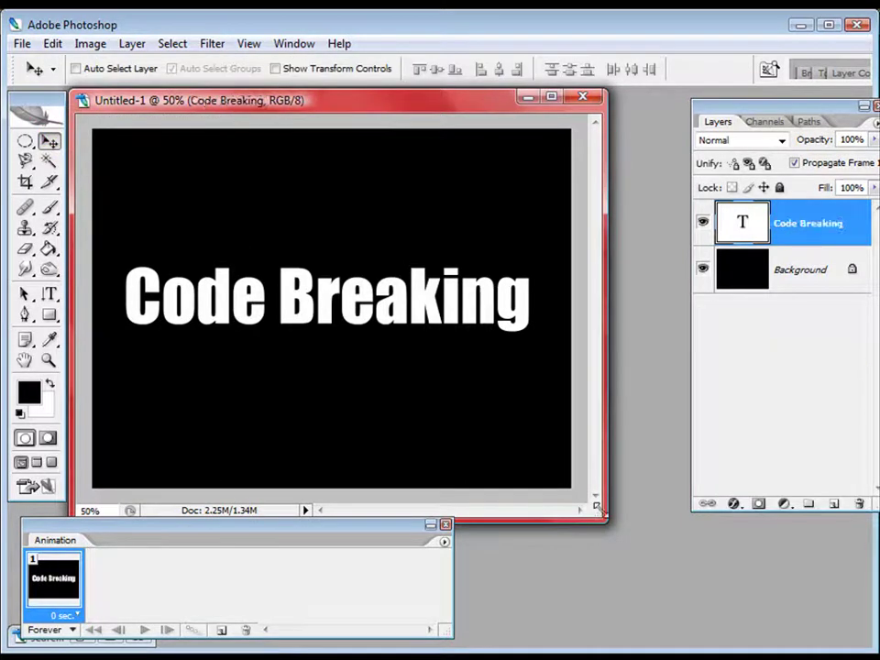
Step: Draw a tall text box down the canvas's left side with 9 pt text size
left_click_drag(600, 515, 684, 580)
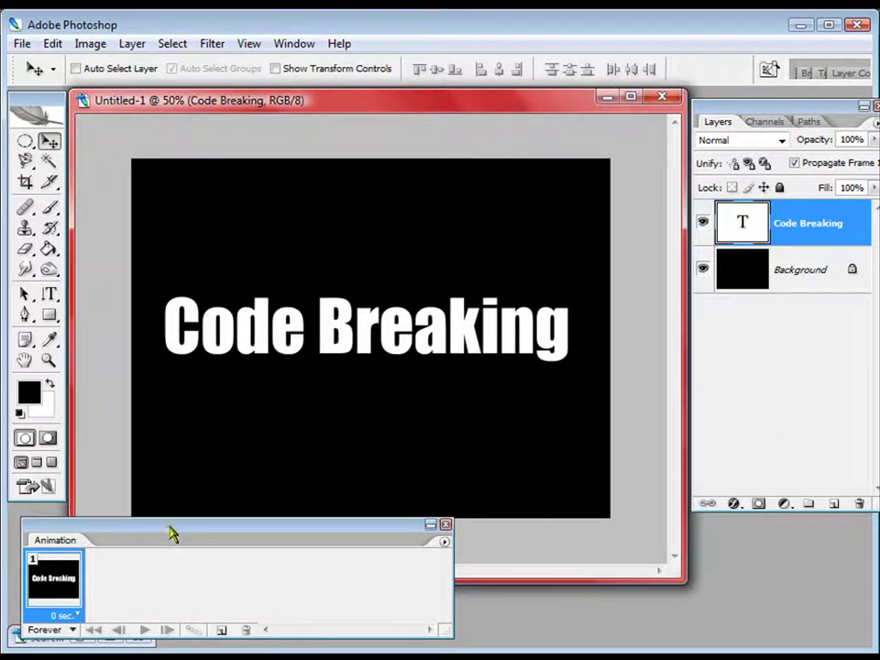
left_click_drag(427, 174, 663, 37)
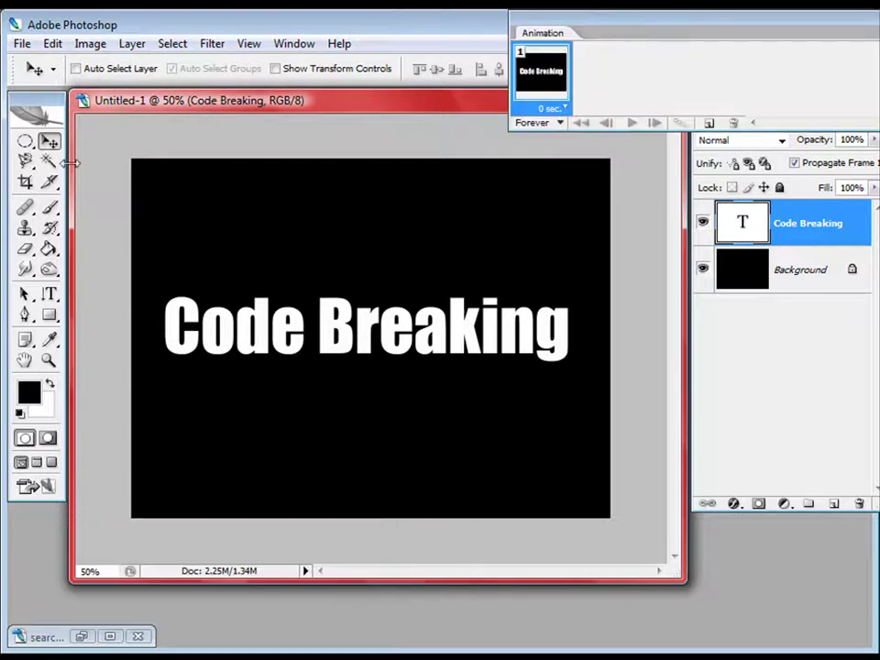
left_click(50, 294)
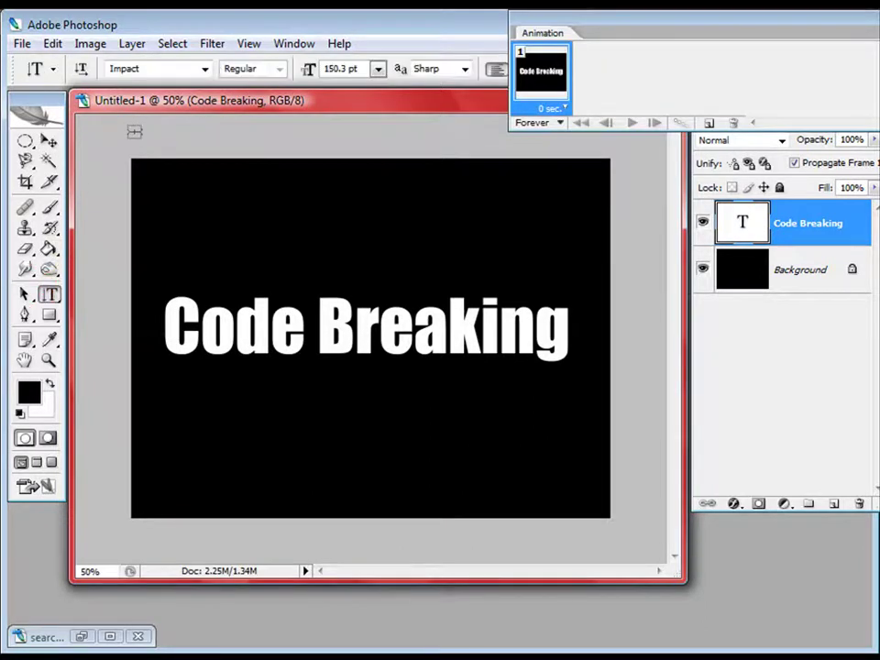
left_click_drag(100, 122, 269, 554)
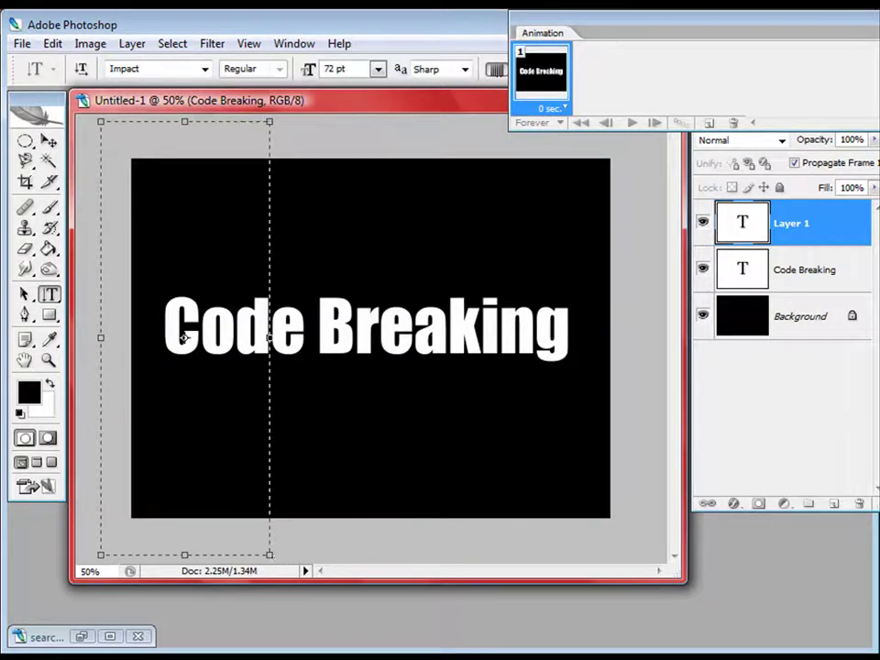
left_click(377, 70)
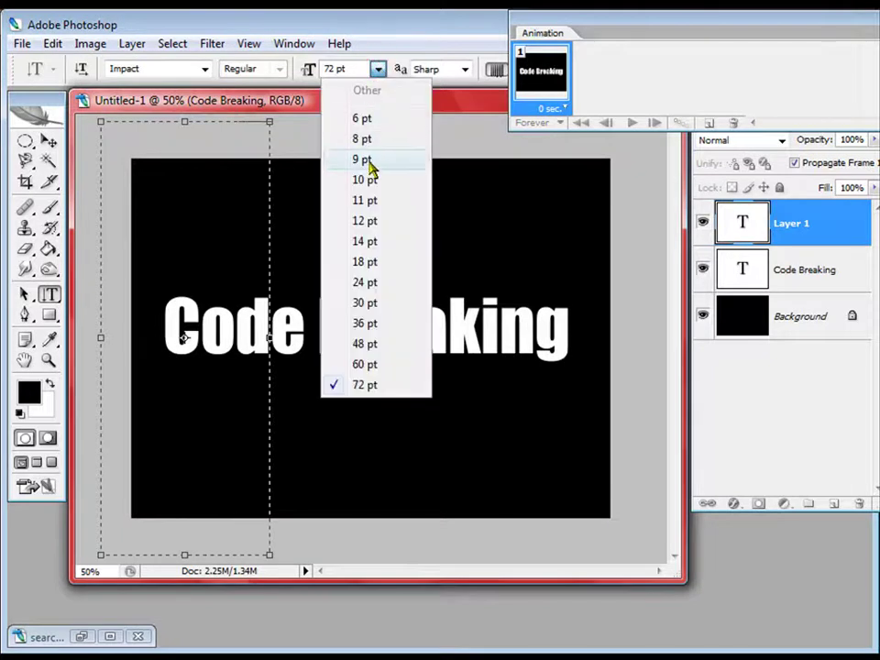
left_click(363, 160)
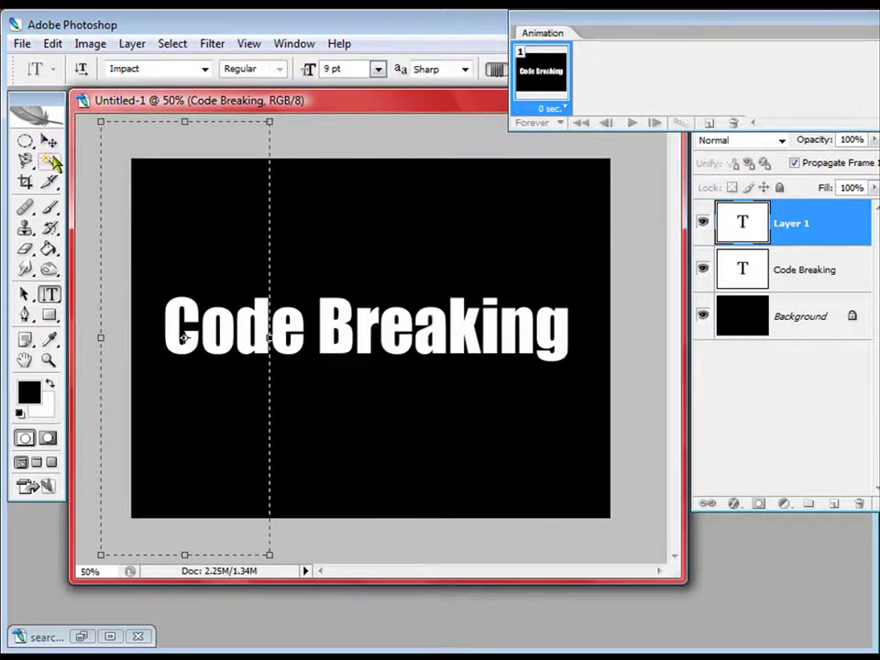
Step: Clear the first paste of code and make the text colour dark green #11450a
left_click(51, 43)
left_click(151, 198)
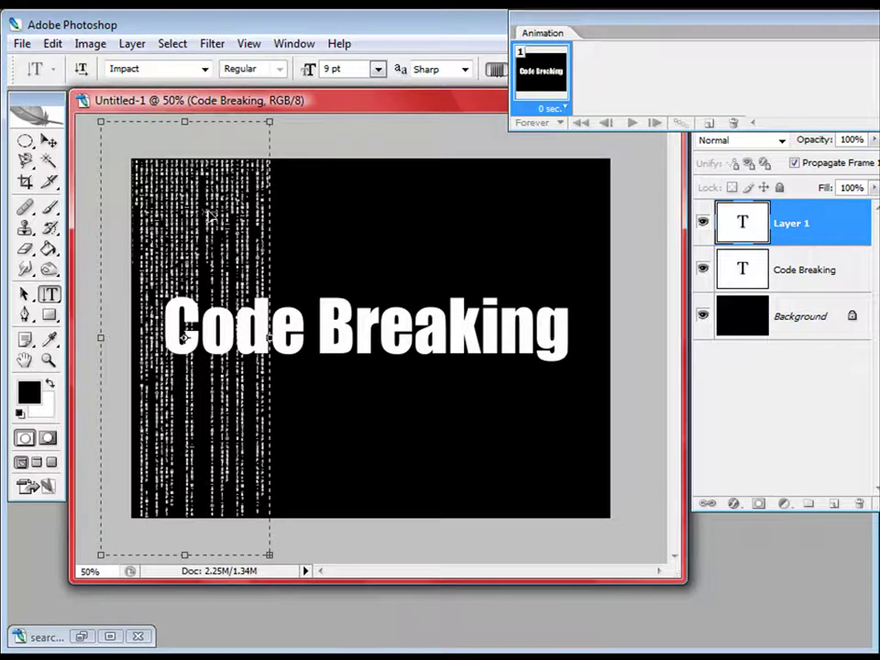
left_click_drag(543, 30, 598, 94)
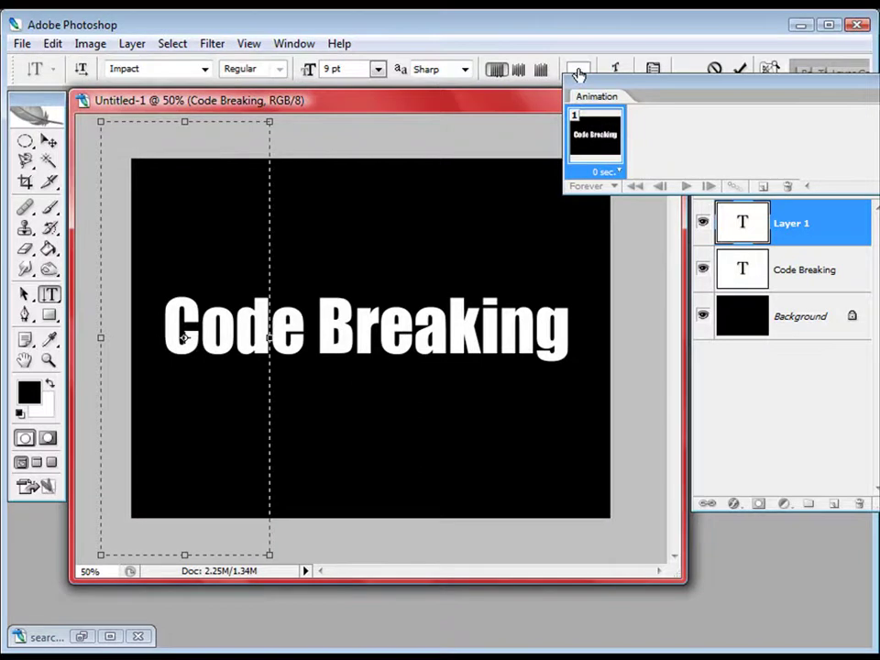
left_click(579, 74)
left_click(356, 395)
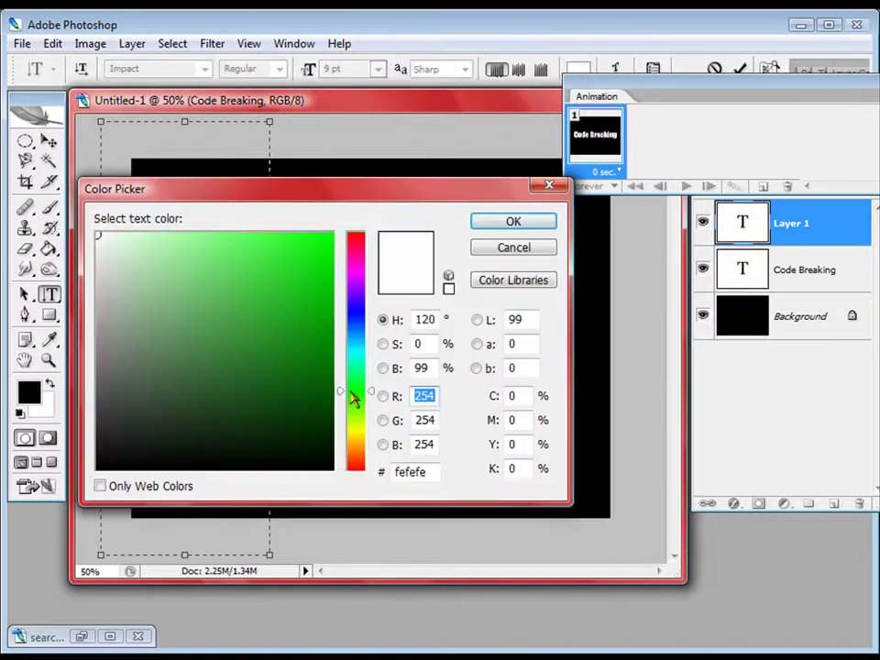
left_click(303, 406)
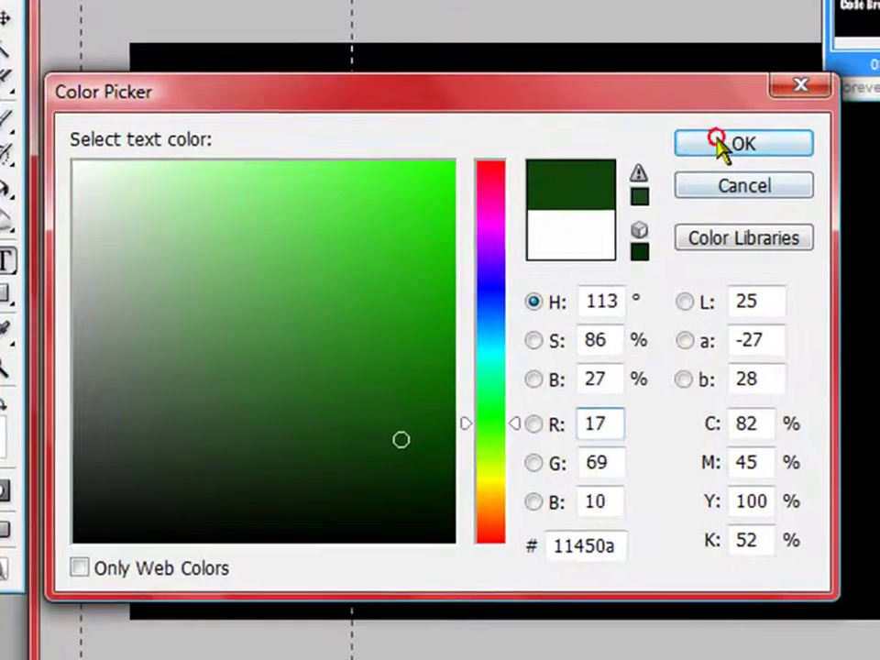
left_click(719, 143)
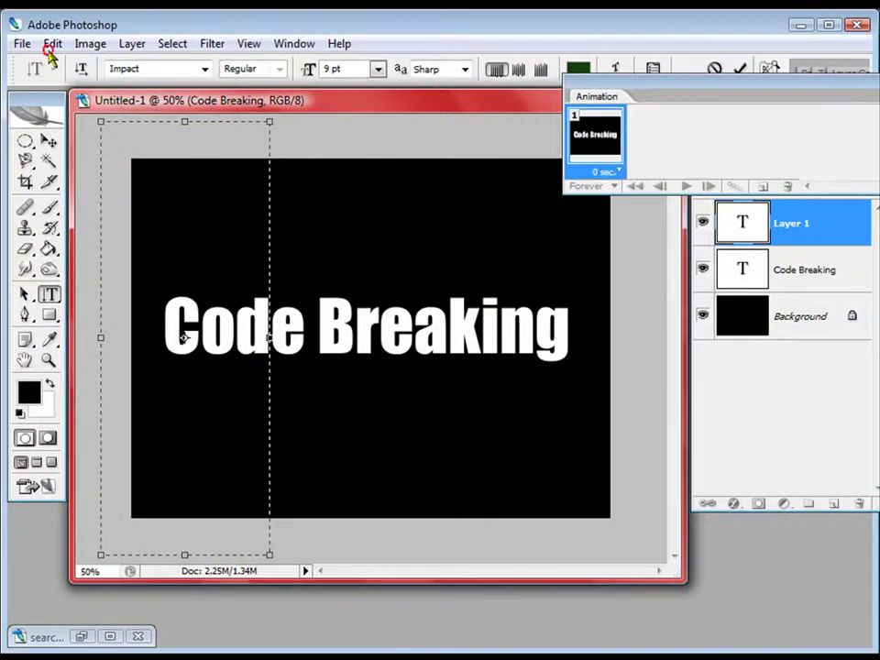
Step: Paste the dark green code, commit it, and move its layer below Code Breaking for rasterizing
left_click(52, 44)
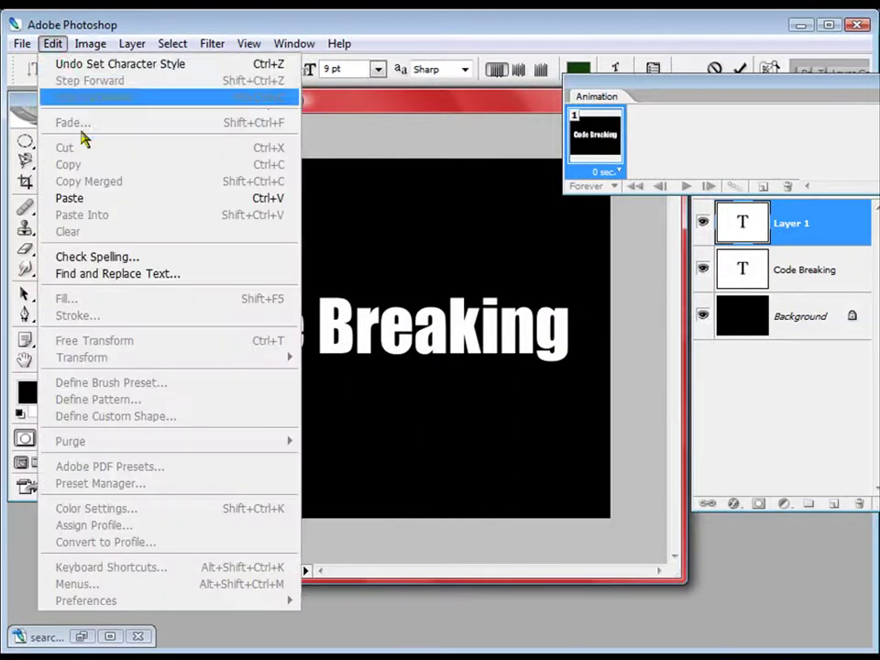
left_click(90, 197)
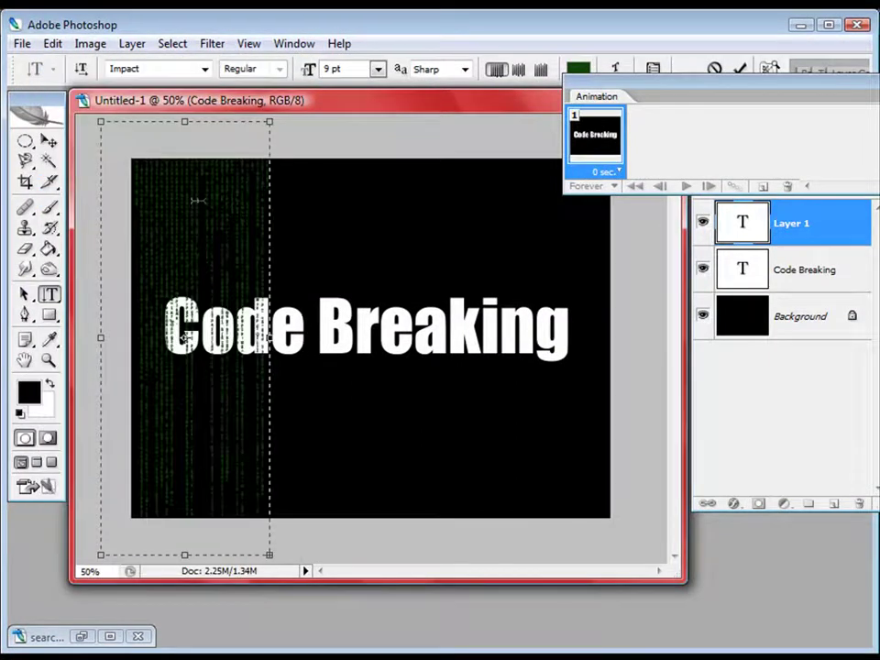
left_click(50, 141)
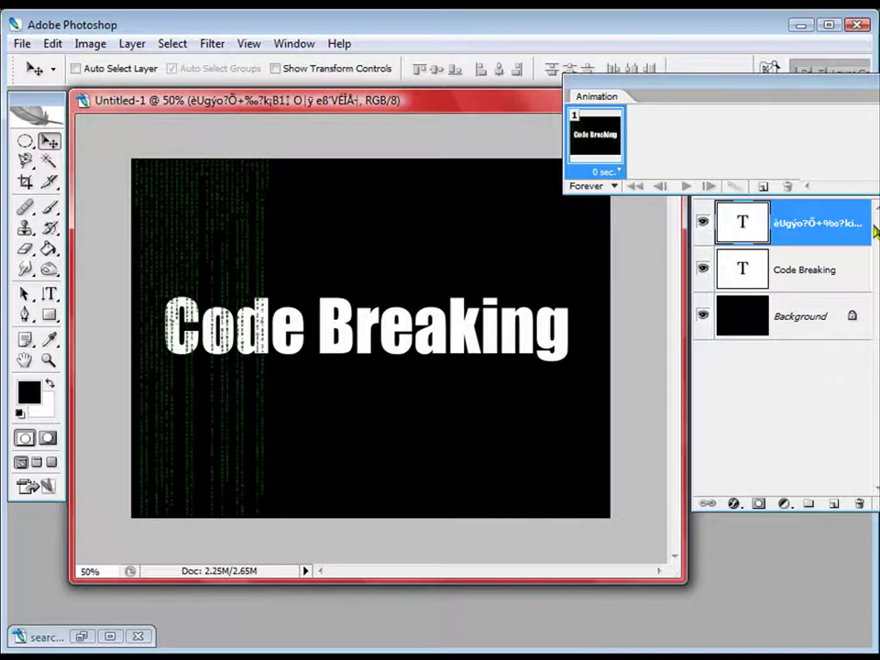
left_click_drag(842, 224, 832, 289)
left_click(649, 92)
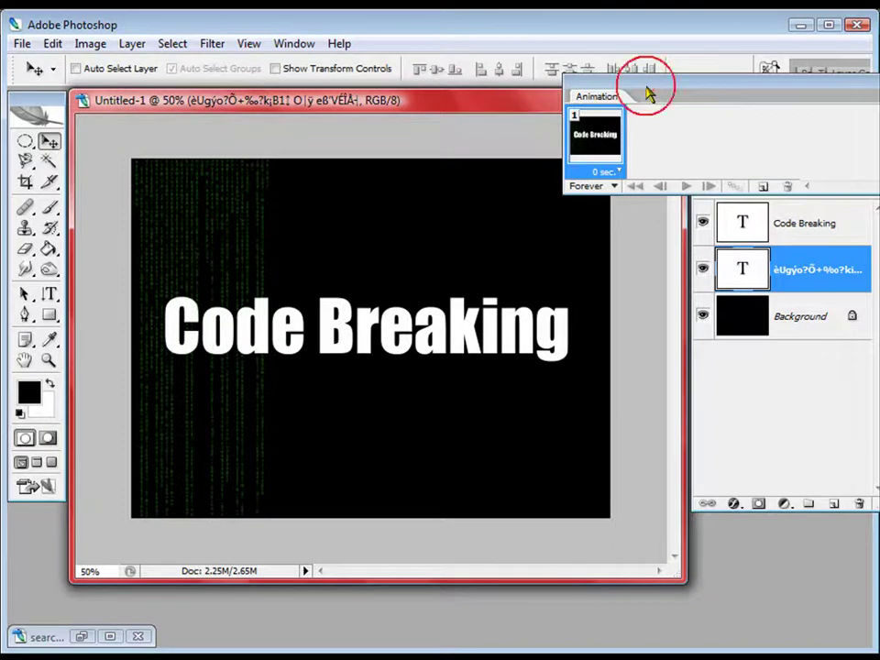
left_click_drag(554, 34, 554, 34)
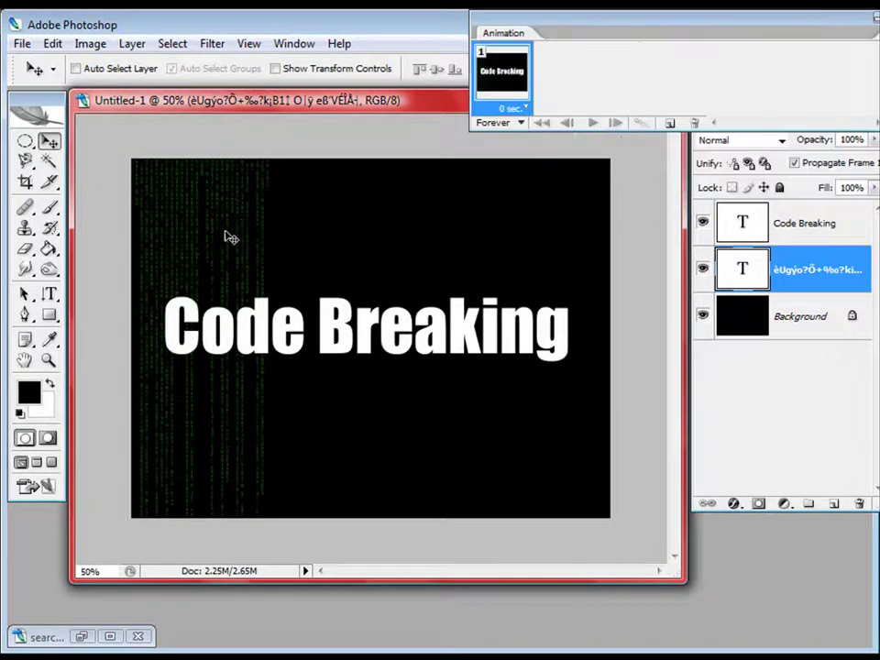
right_click(788, 267)
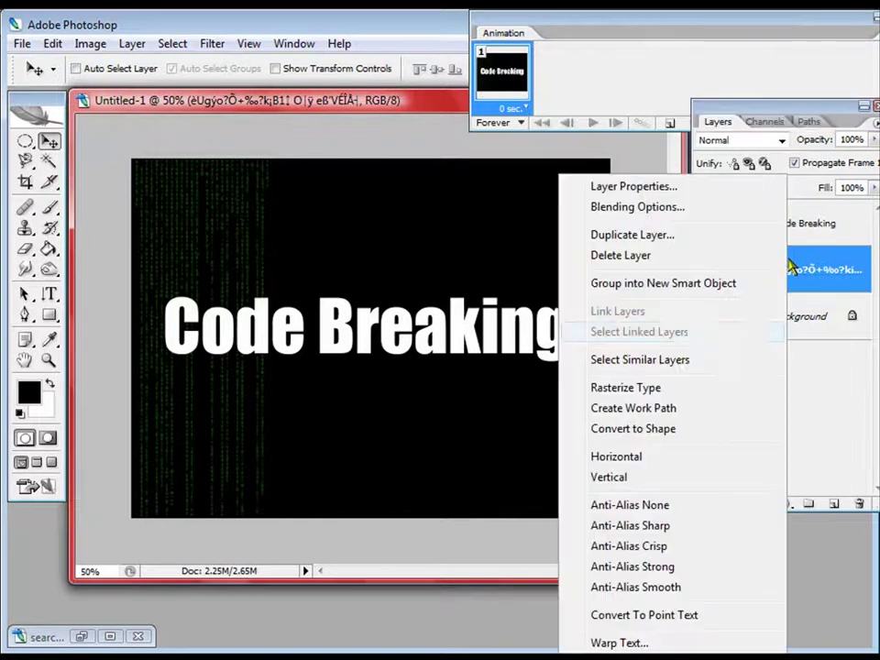
Step: Rasterize the green code layer and make two copies, each shifted right to fill the canvas
left_click(649, 388)
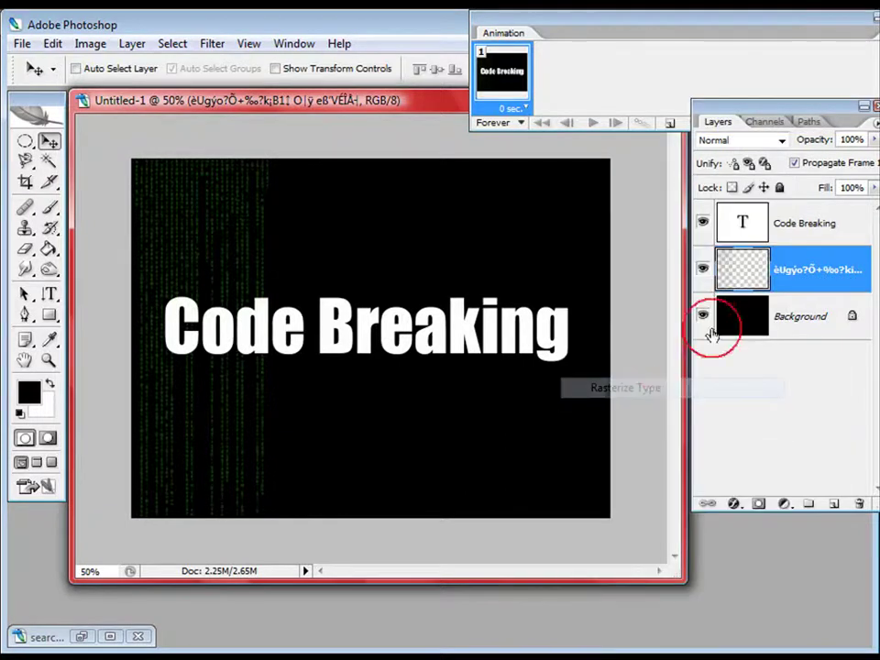
left_click_drag(785, 274, 835, 505)
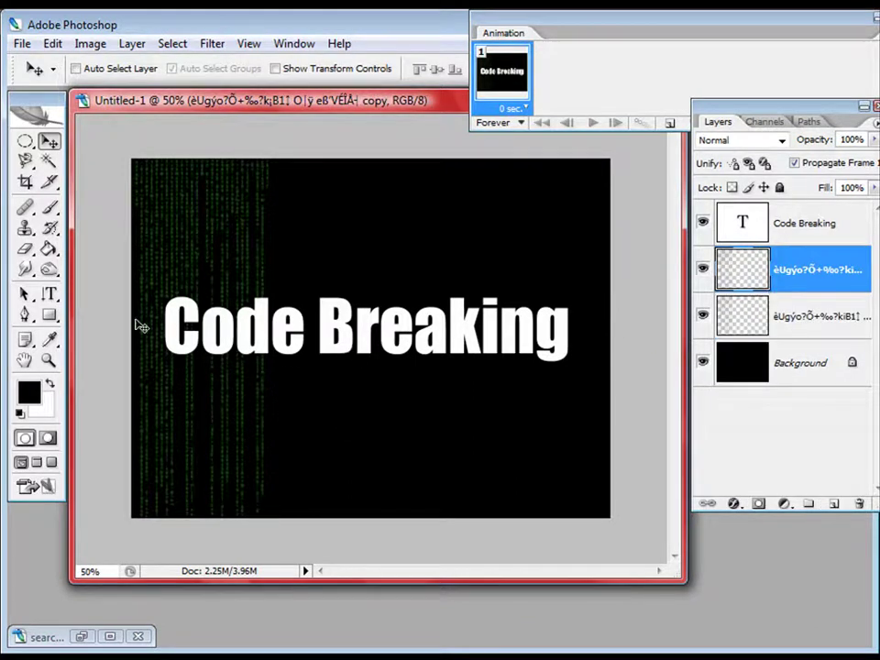
left_click_drag(175, 316, 332, 302)
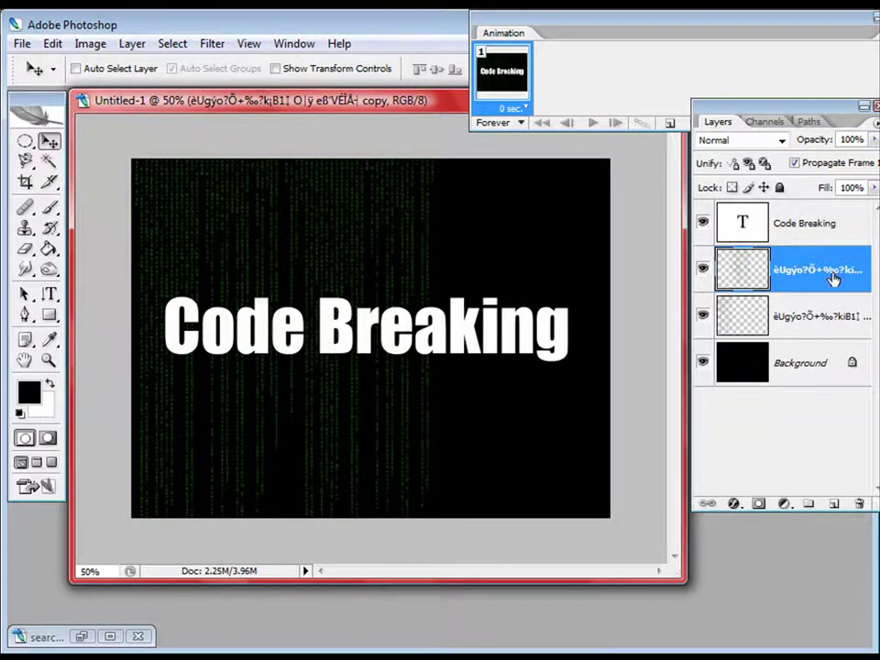
left_click_drag(835, 279, 834, 503)
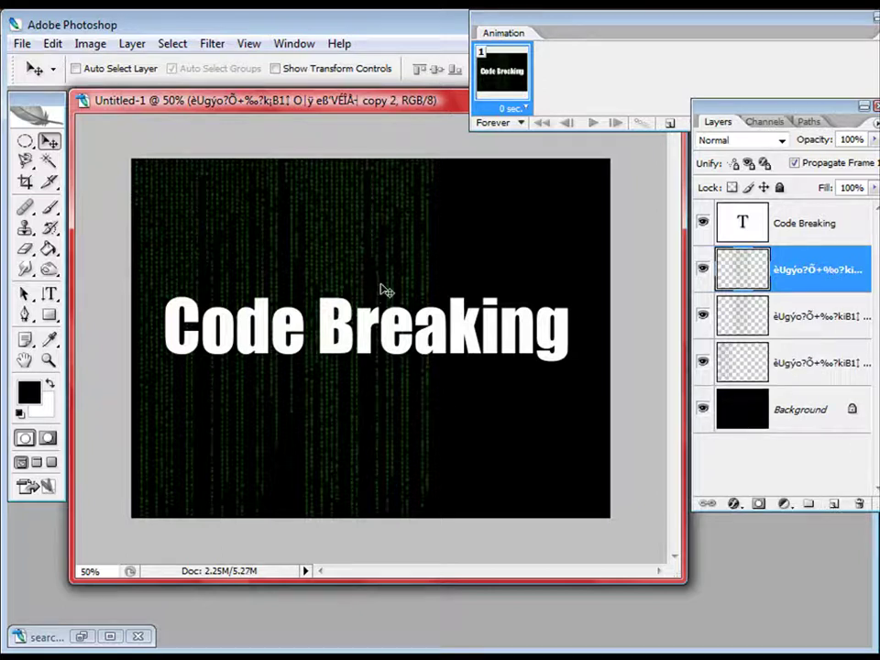
left_click_drag(385, 289, 552, 277)
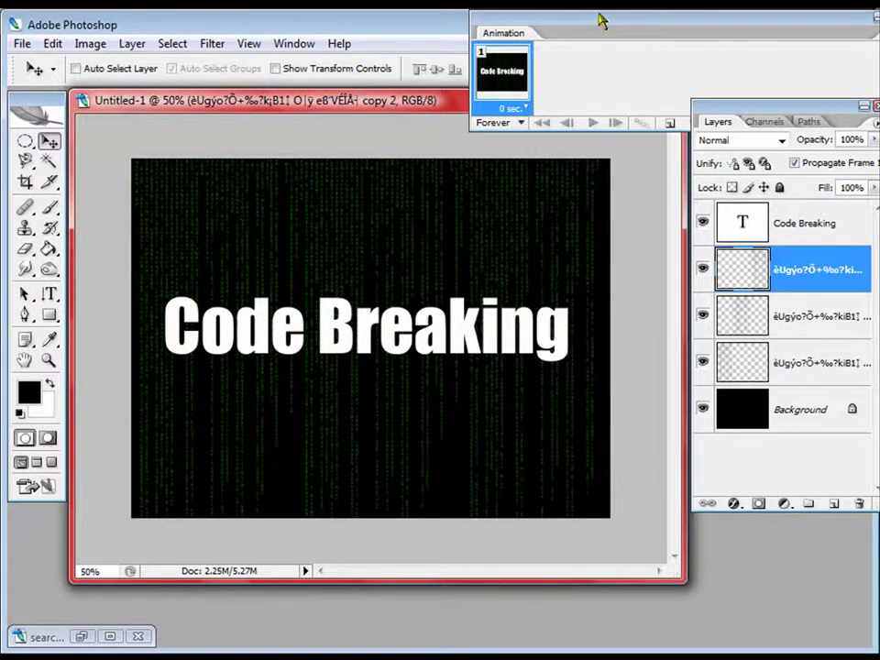
Step: Add an Outer Glow to the Code Breaking text in a fully saturated green with hue 114
left_click(840, 240)
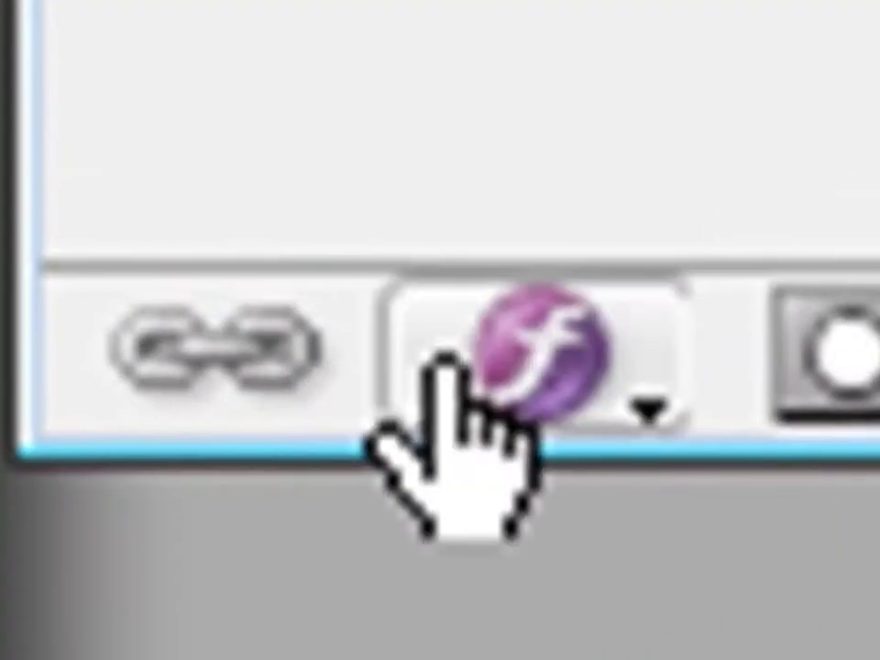
left_click(445, 365)
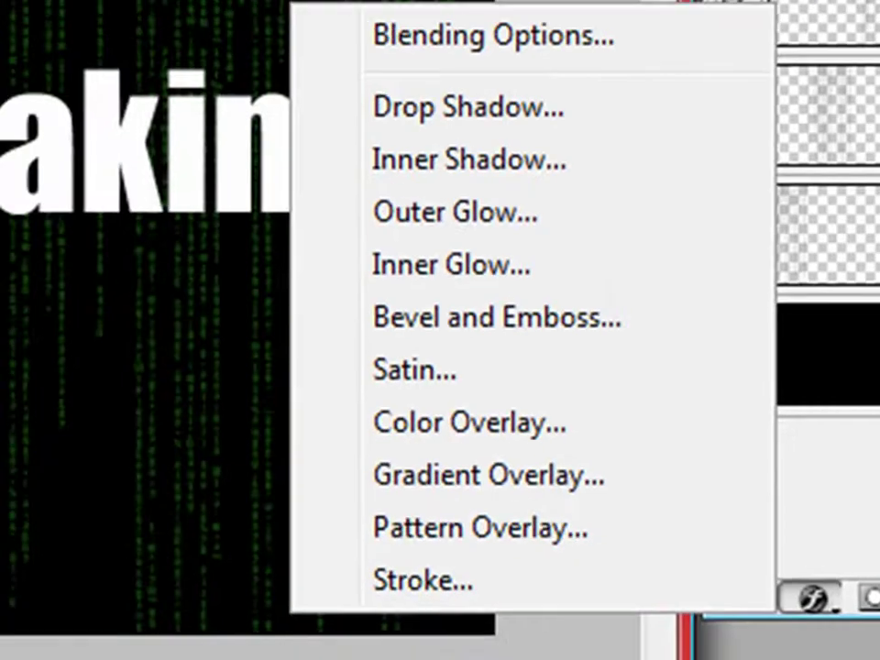
key("Escape")
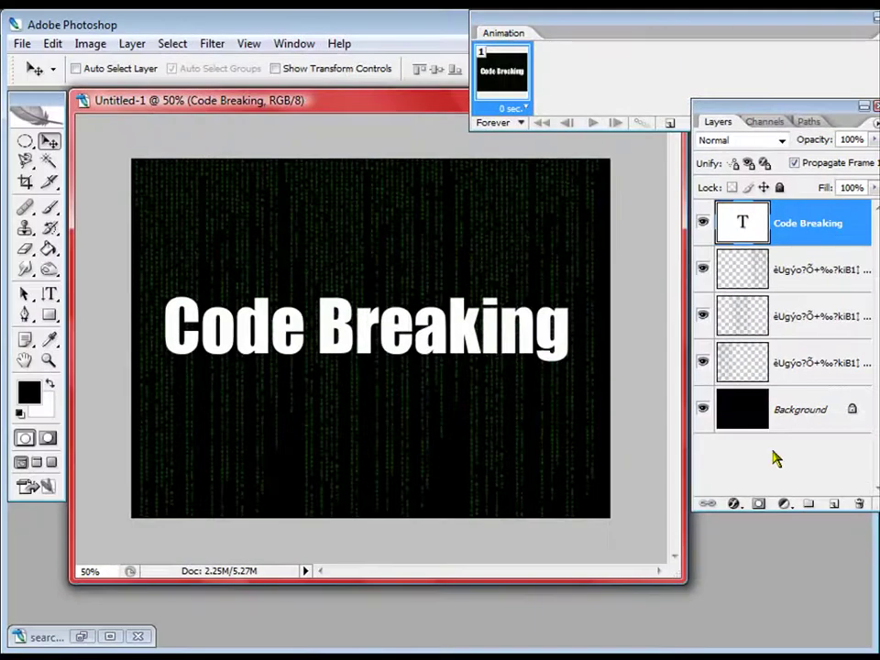
left_click(736, 505)
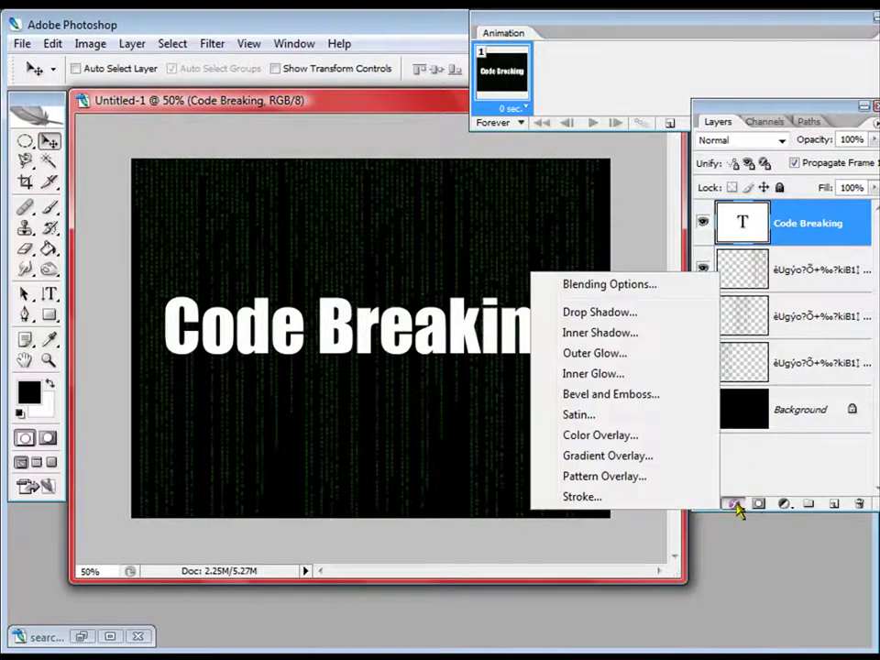
left_click(621, 354)
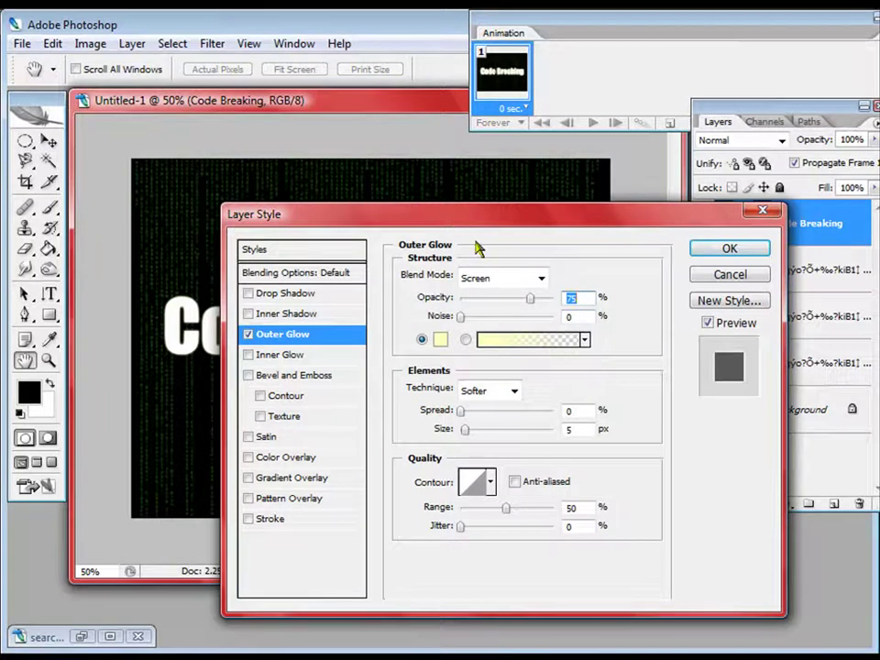
left_click(441, 339)
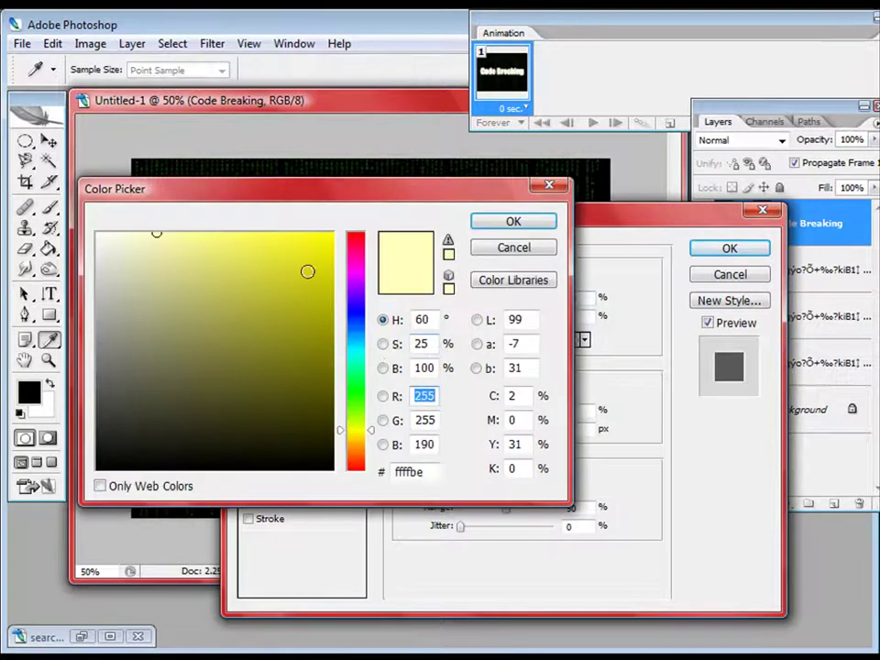
mouse_move(367, 396)
left_mouse_down()
mouse_move(338, 393)
mouse_move(315, 299)
mouse_move(353, 391)
left_mouse_up()
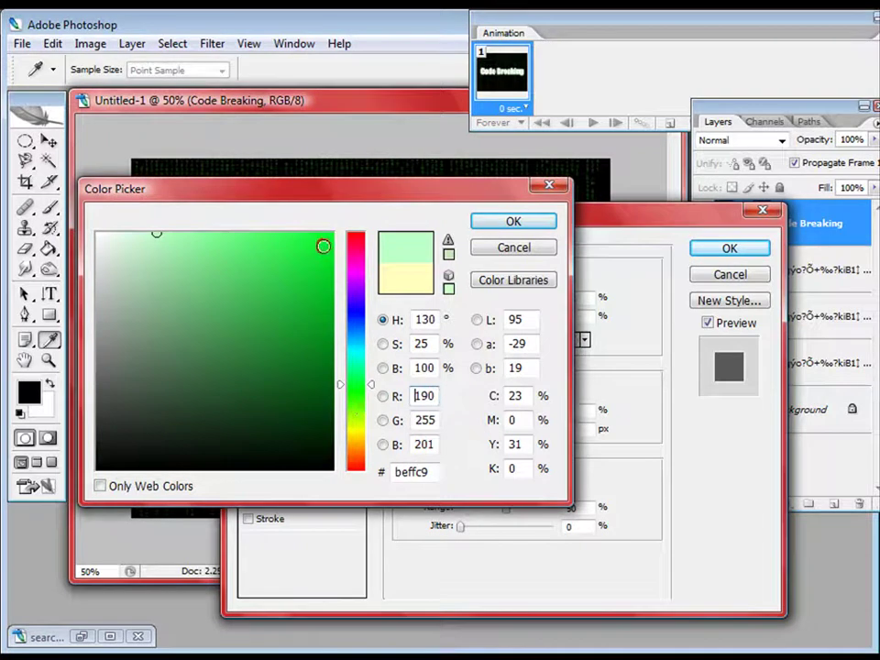
left_click_drag(325, 243, 349, 240)
left_click(355, 395)
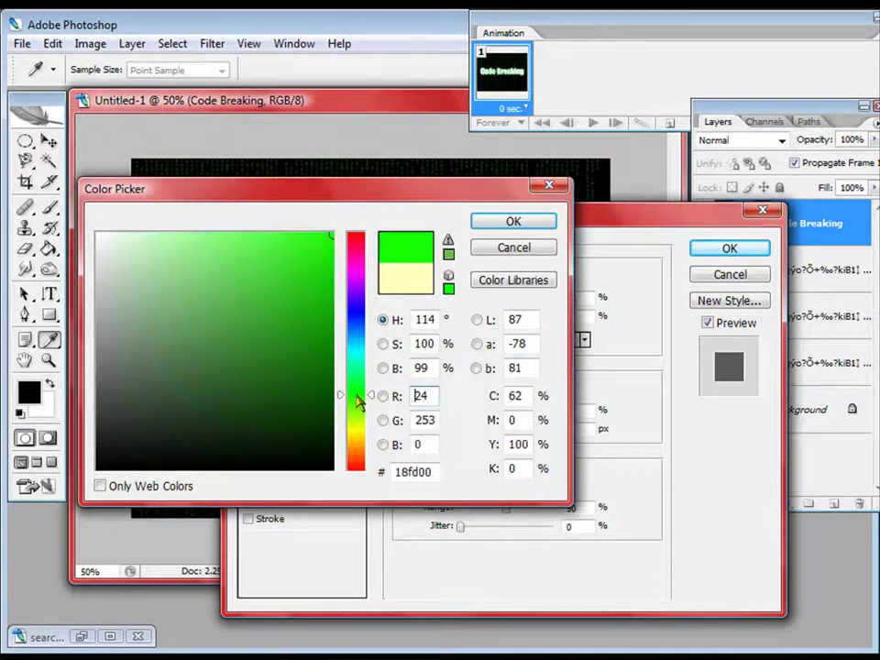
left_click(521, 222)
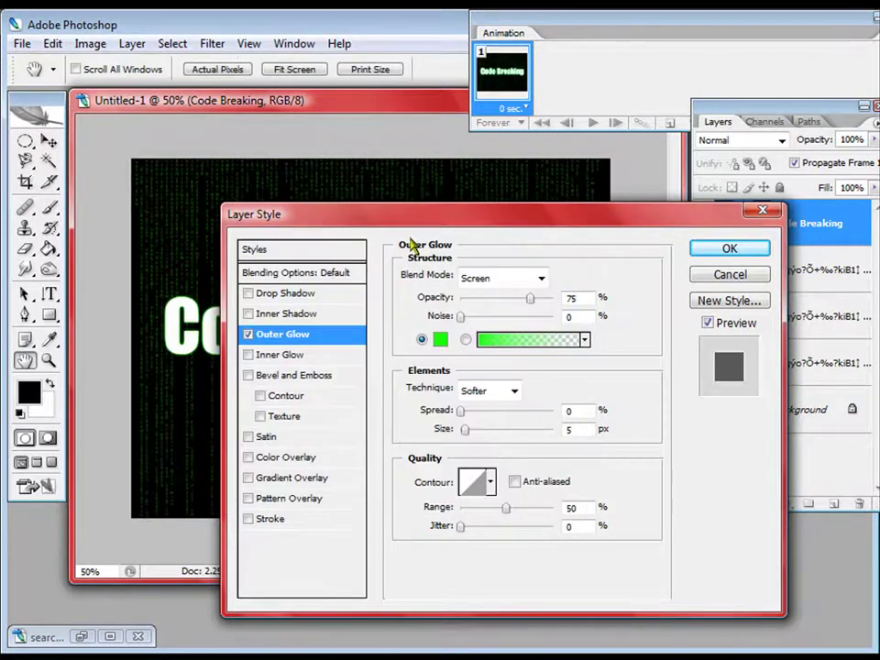
Step: Widen the outer glow's spread to 14 and apply the layer style
left_click_drag(412, 222, 550, 264)
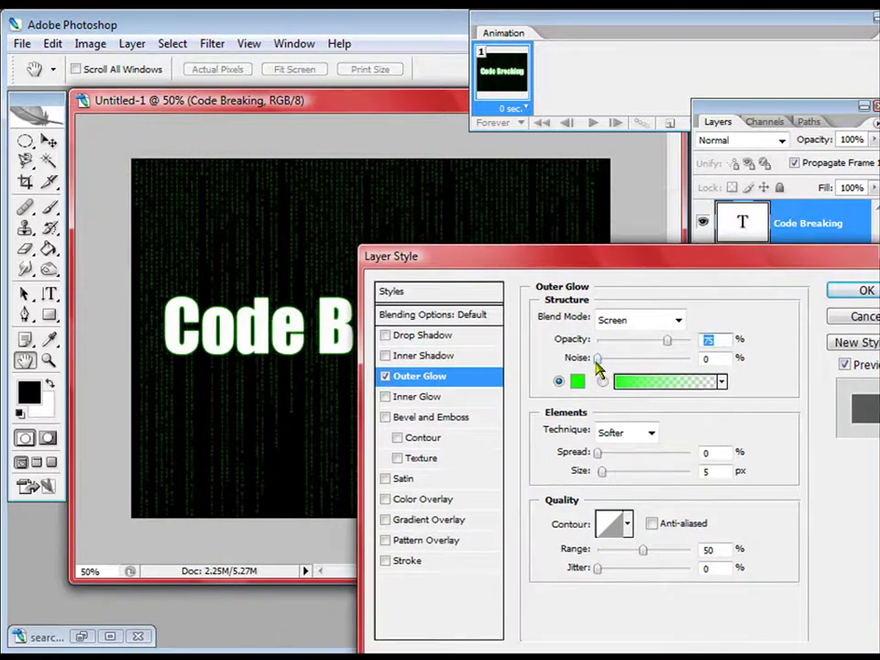
left_click_drag(598, 455, 615, 473)
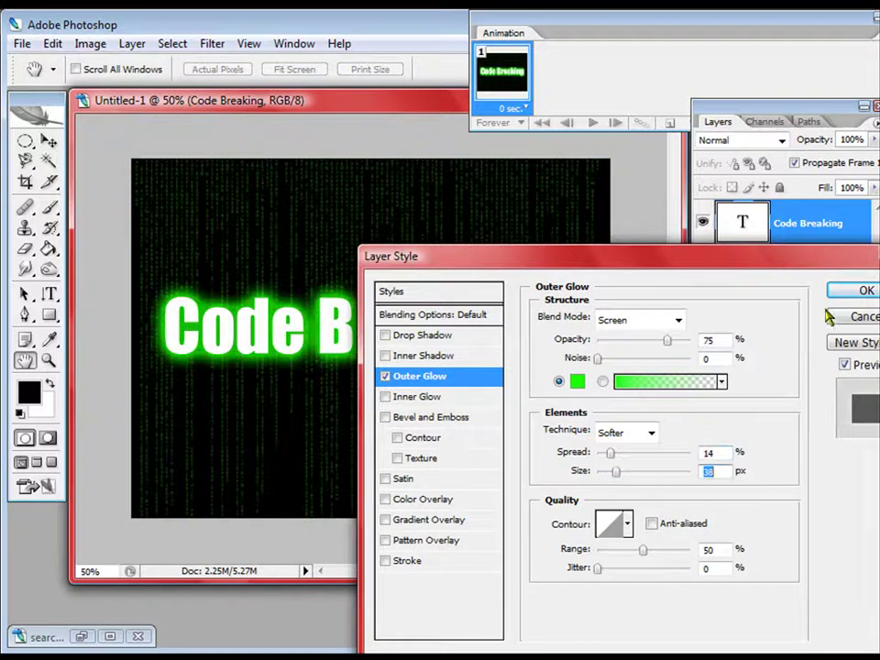
left_click_drag(777, 271, 701, 247)
left_click(786, 268)
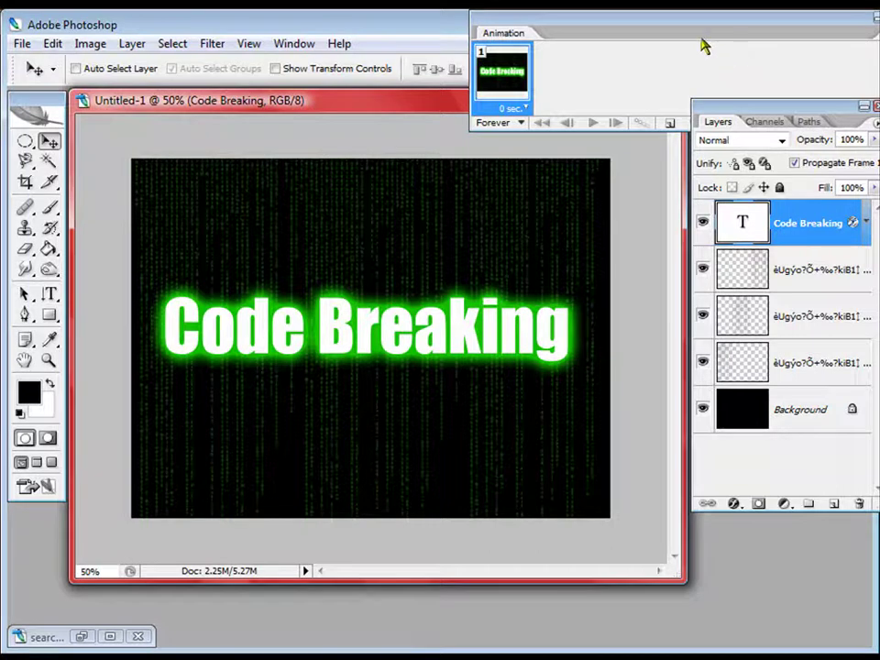
Step: Move the Animation panel aside and hide the Code Breaking text's Outer Glow effect
left_click(633, 20)
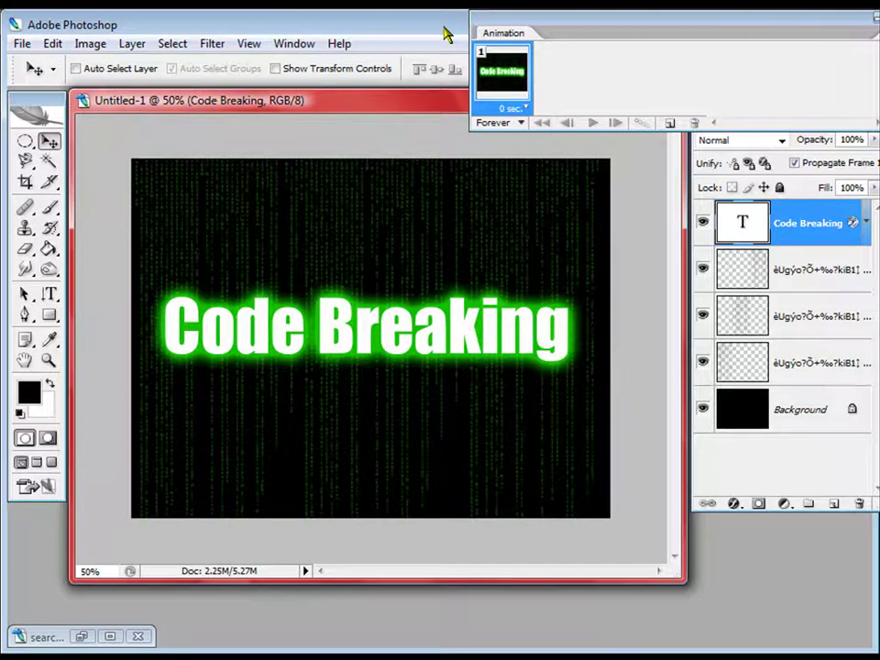
left_click_drag(445, 33, 446, 32)
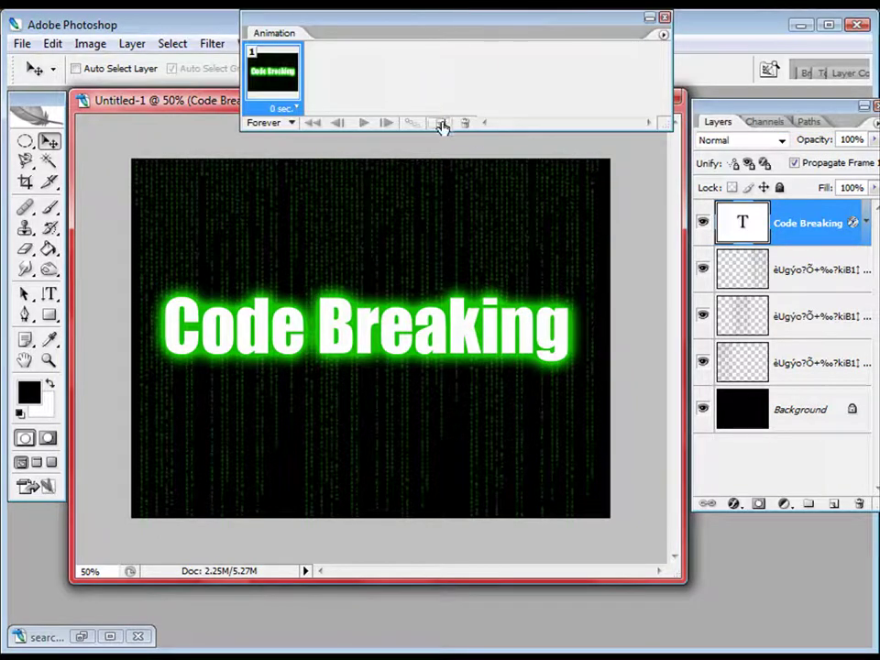
left_click(864, 226)
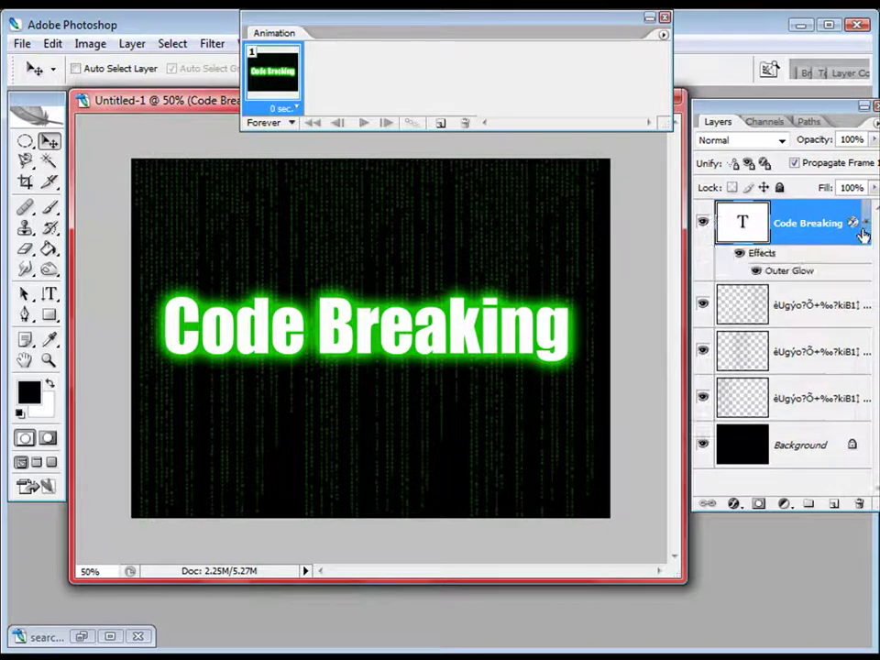
left_click(755, 272)
left_click(755, 273)
left_click(755, 273)
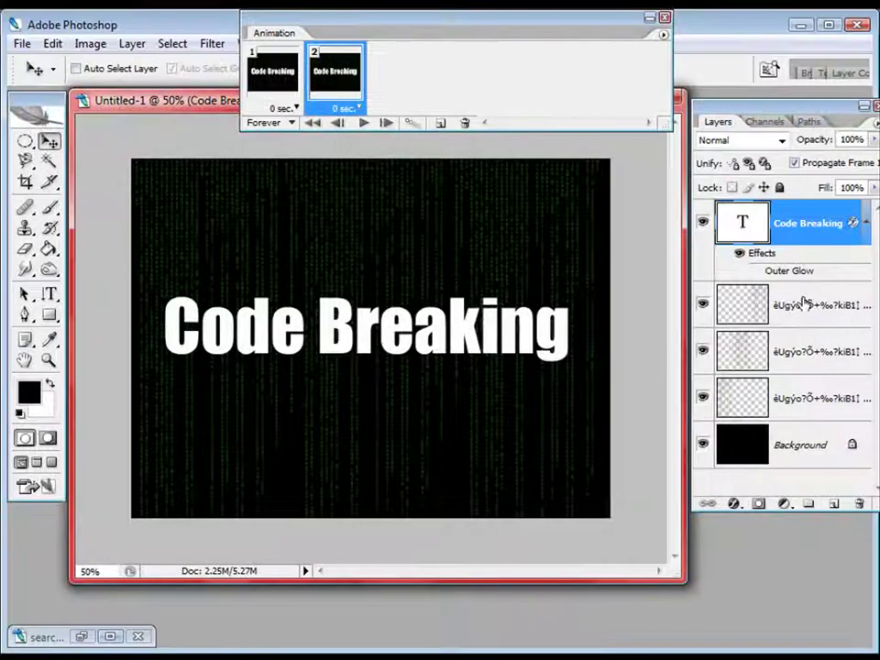
Step: In frame 2, shift a falling-code layer downward and turn the text's Outer Glow back on
left_click(807, 308)
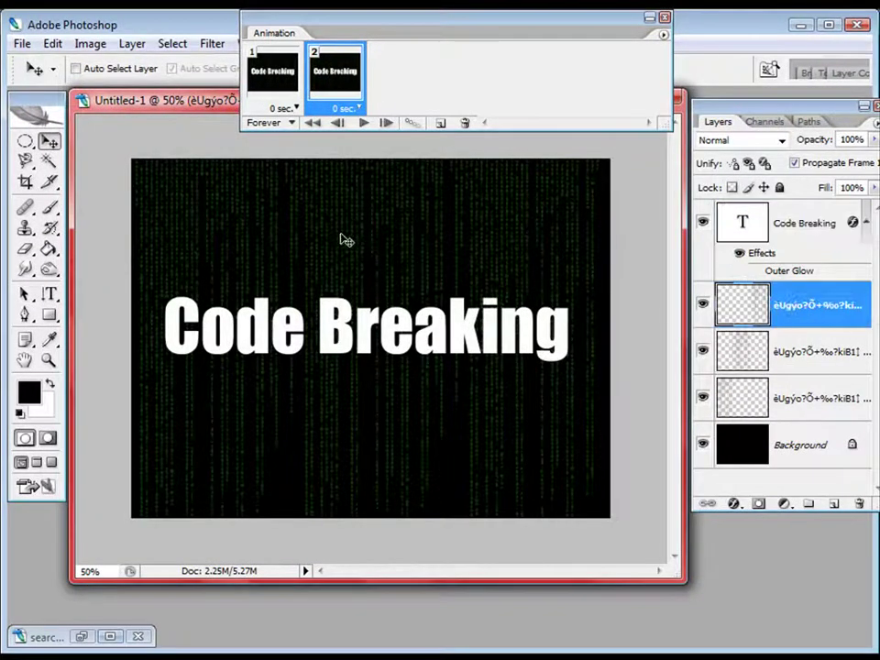
left_click_drag(376, 230, 384, 270)
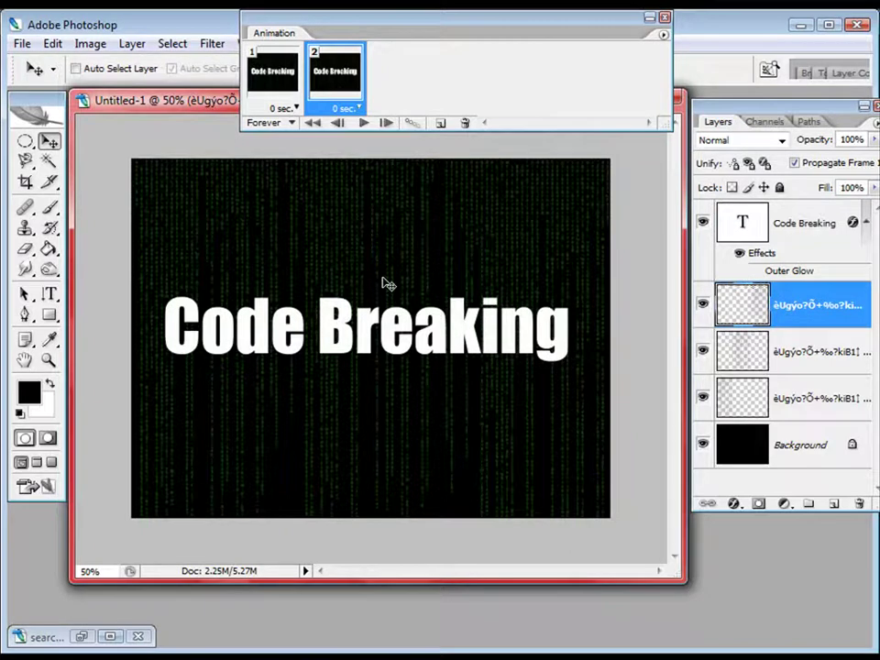
left_click(821, 367)
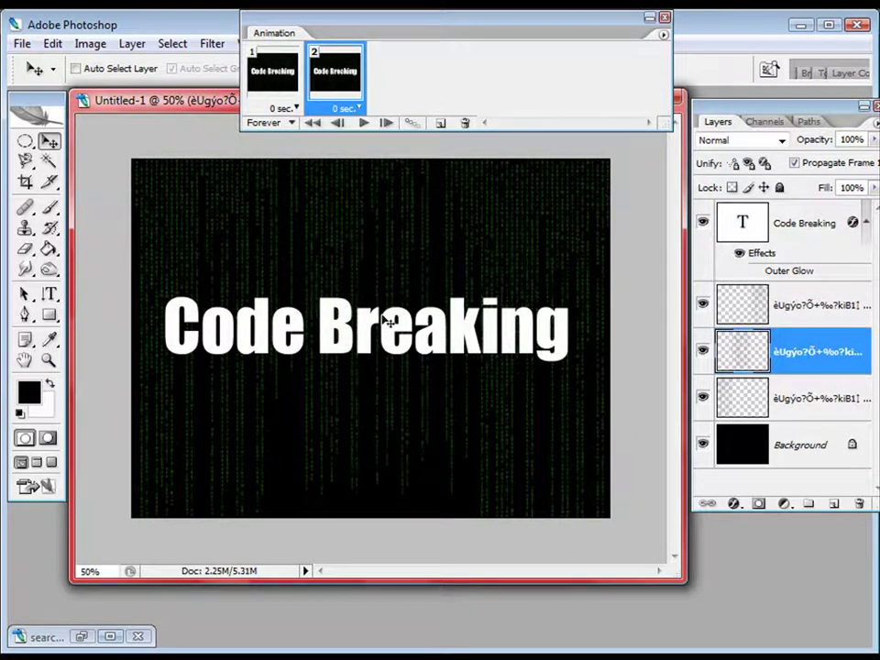
left_click(760, 271)
left_click(757, 270)
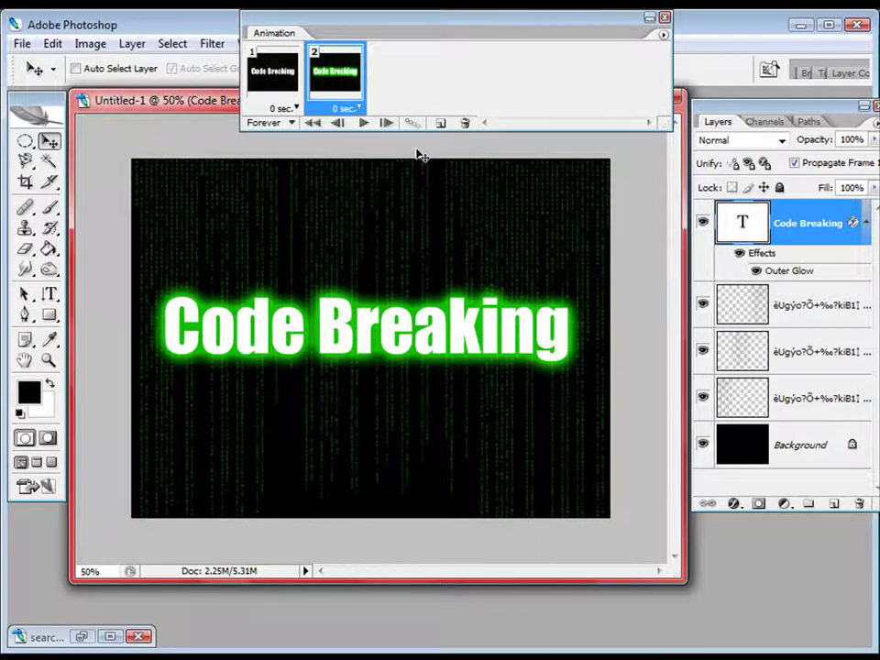
Step: Add frame 3 with the Outer Glow hidden, then select each of the three falling-code layers
left_click(439, 125)
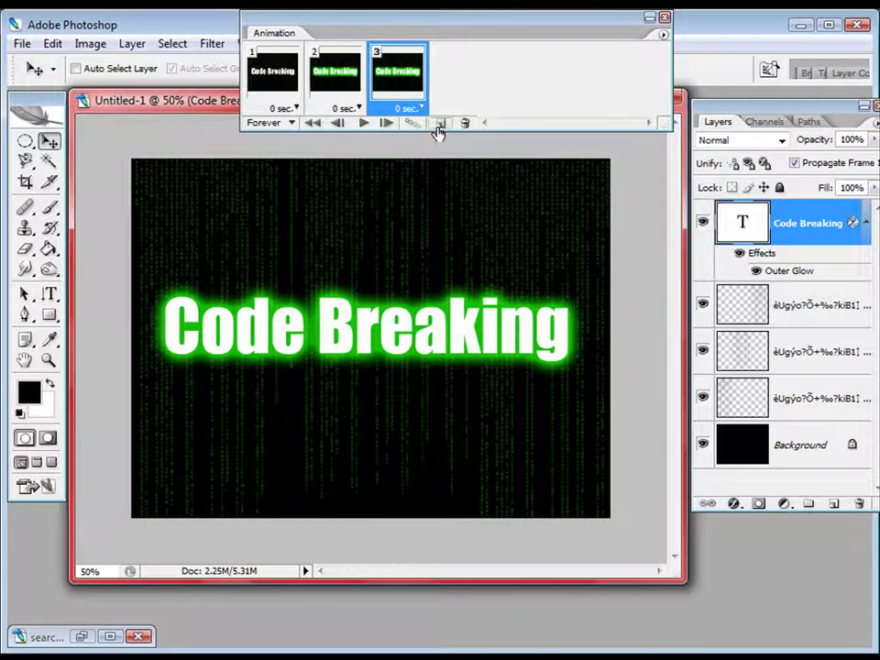
left_click(756, 272)
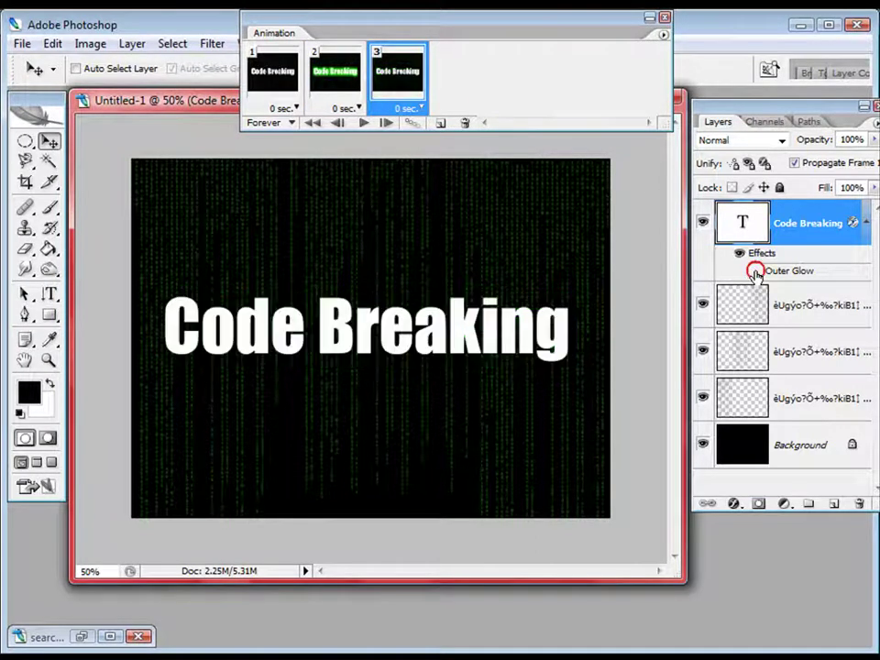
left_click(813, 311)
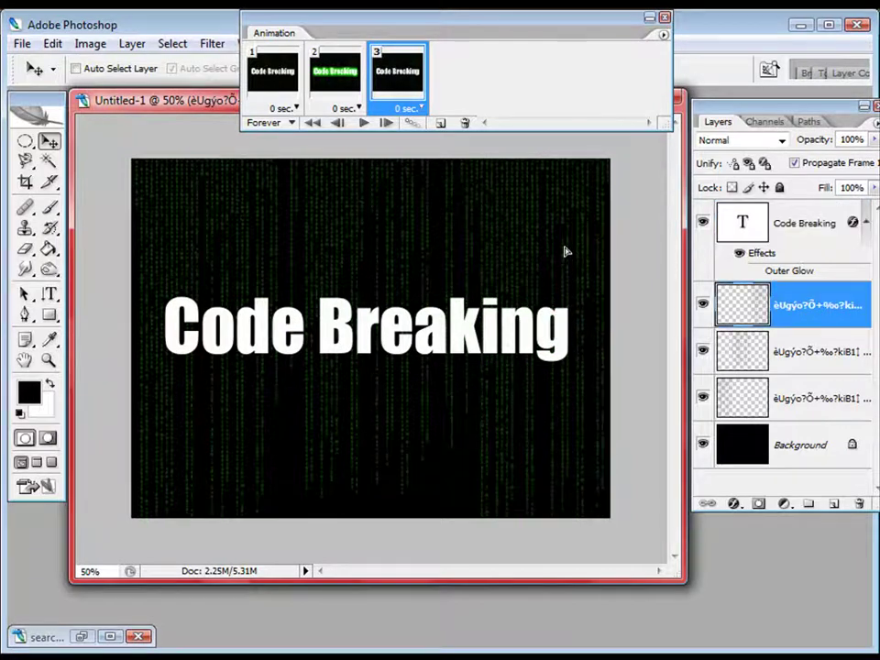
left_click(816, 346)
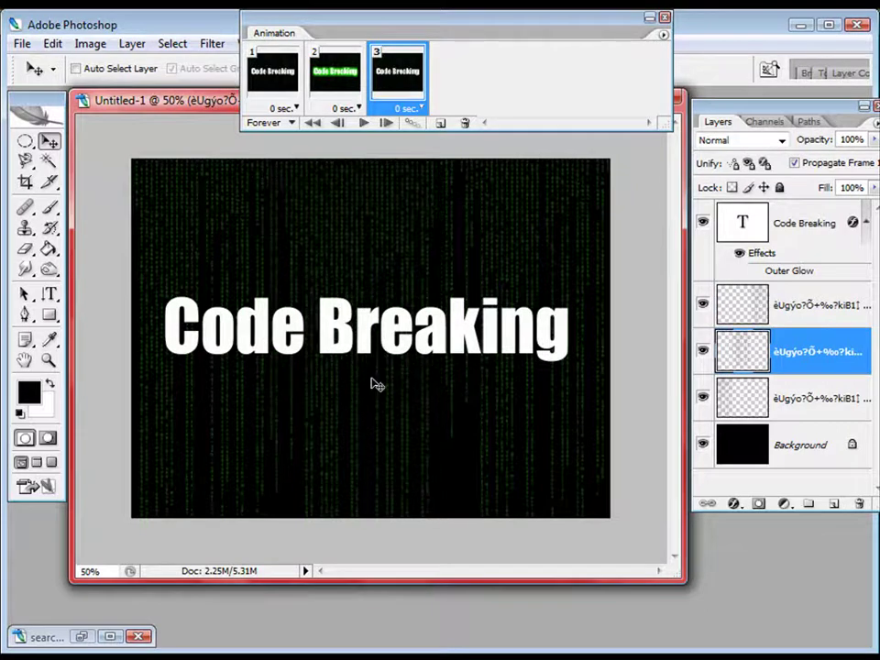
left_click(819, 408)
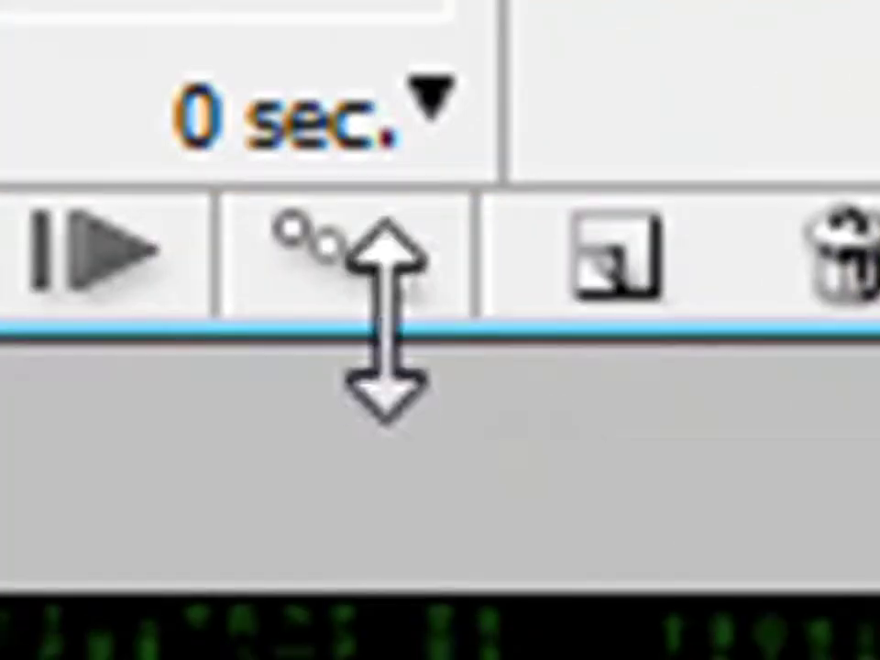
Step: Tween five in-between frames before frame 2
left_click(343, 257)
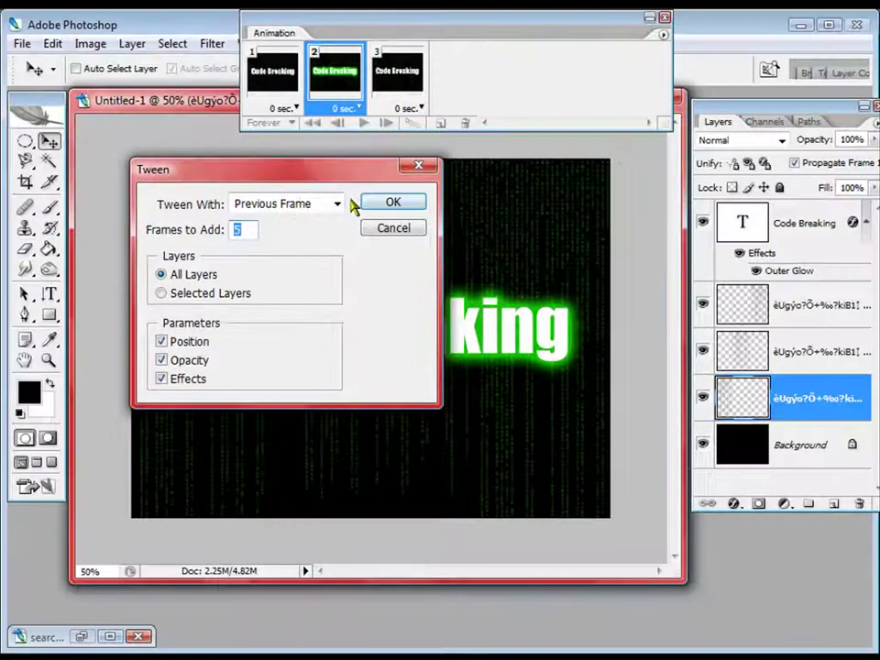
left_click(393, 202)
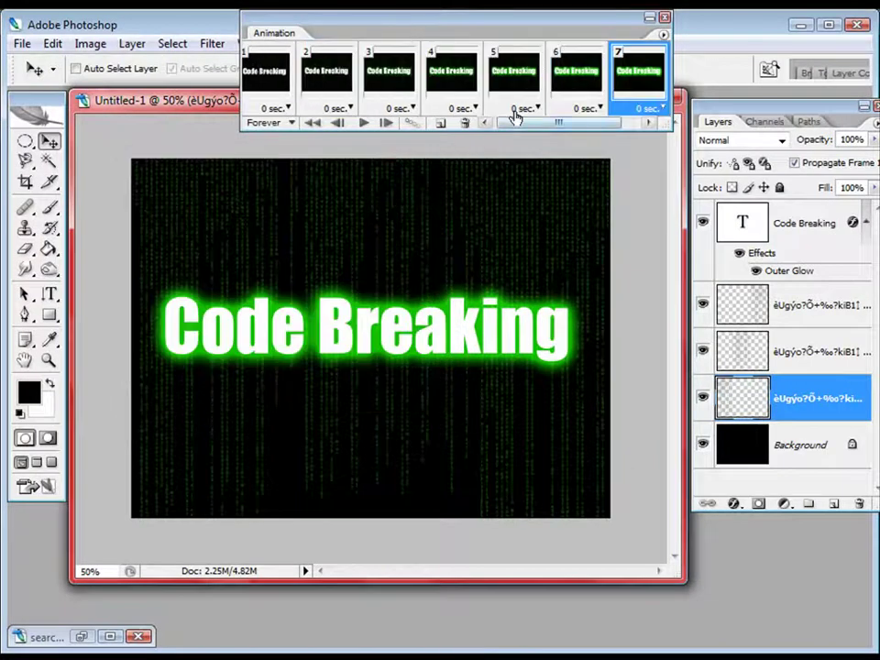
left_click_drag(519, 127, 556, 124)
Step: Tween five more frames before the last frame, then play the 13-frame animation
left_click(625, 80)
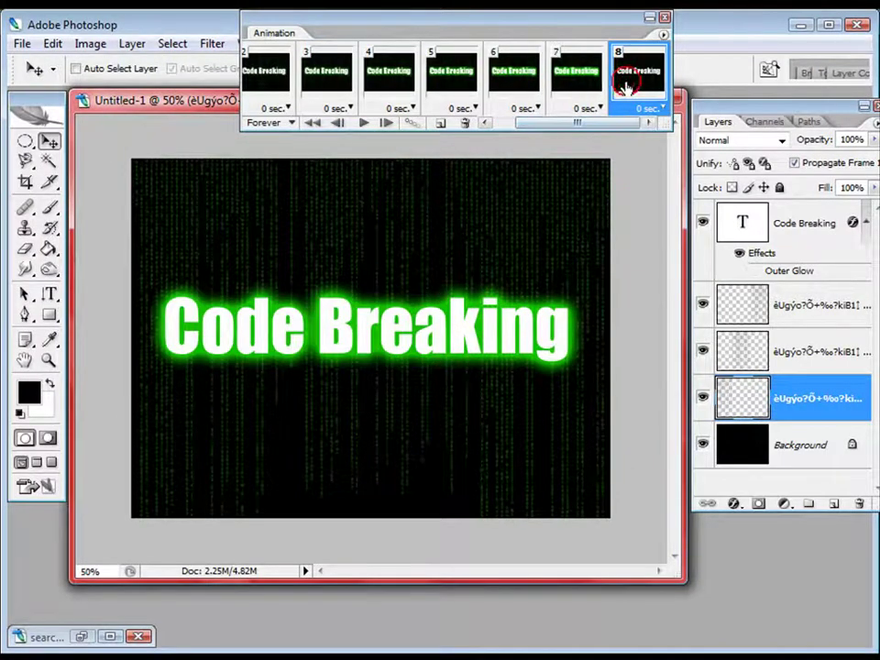
left_click(413, 123)
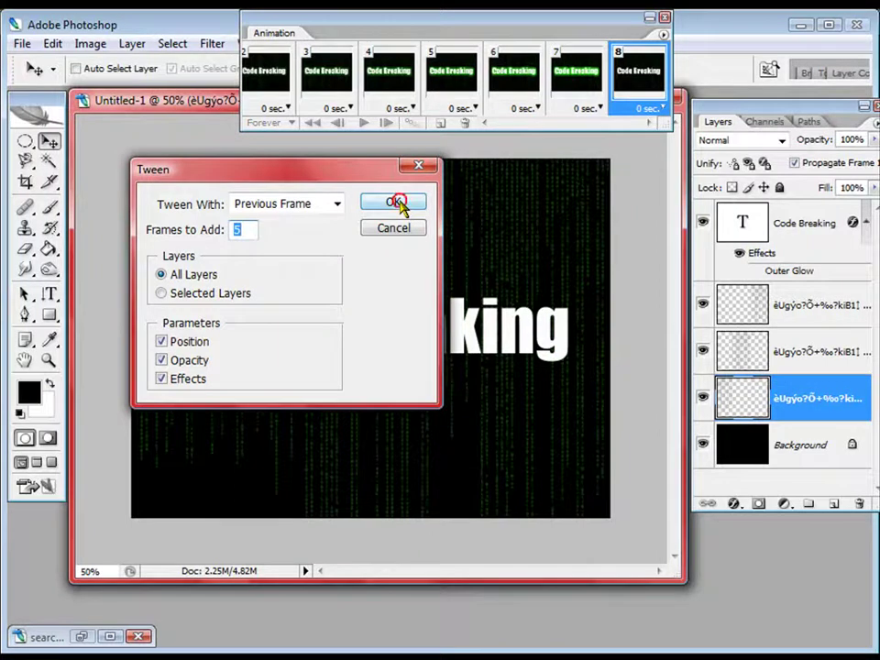
left_click(397, 202)
left_click(361, 123)
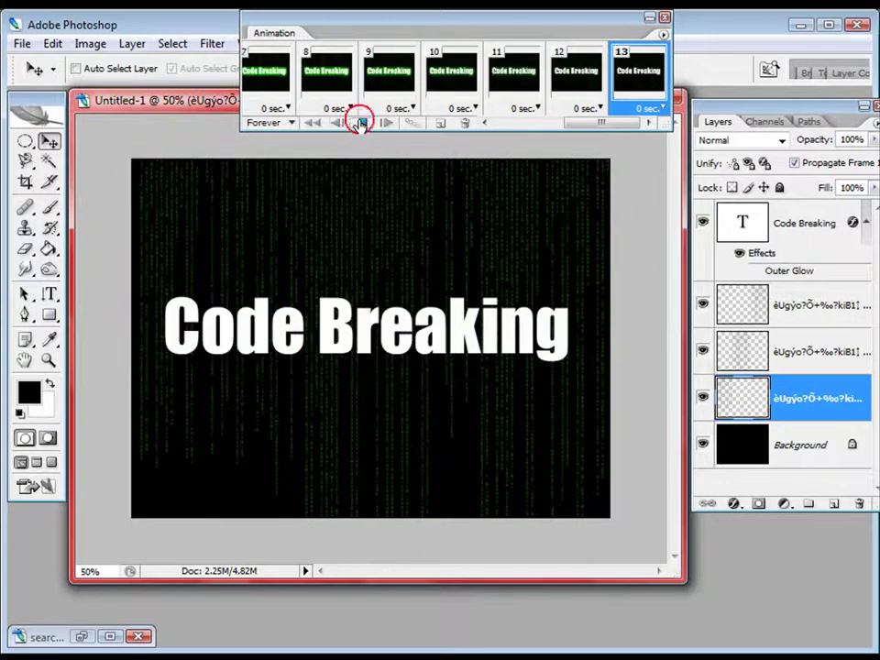